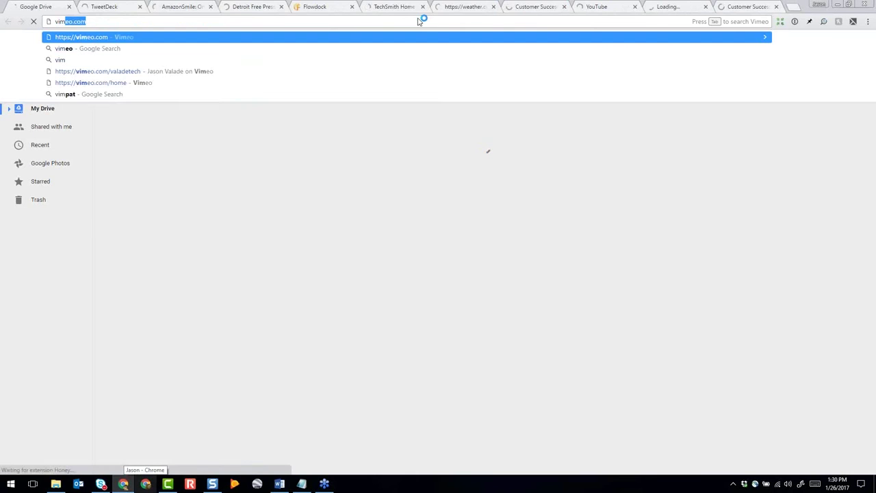
Go to vimeo.com in the browser
{"action": "key", "text": "Return"}
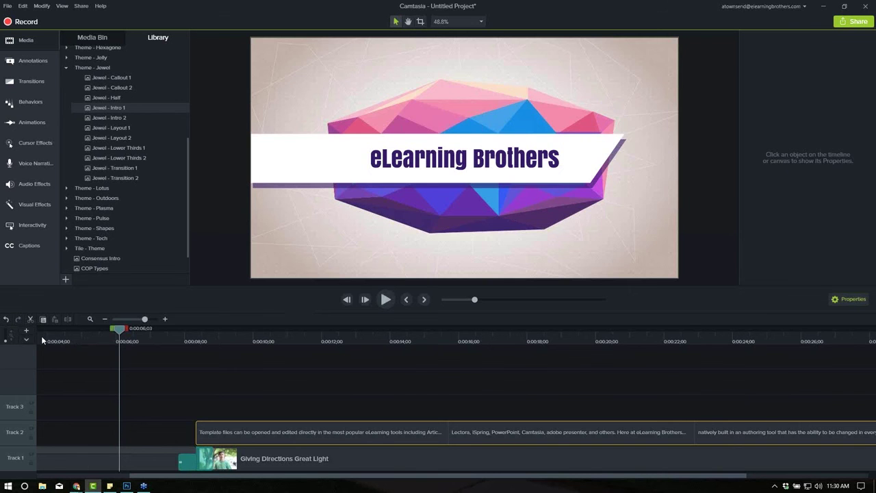
Review the first caption with the caption list open, from about 12 seconds up to the end of its timeline block
{"action": "left_click_drag", "start_coordinate": [42, 340], "coordinate": [321, 331]}
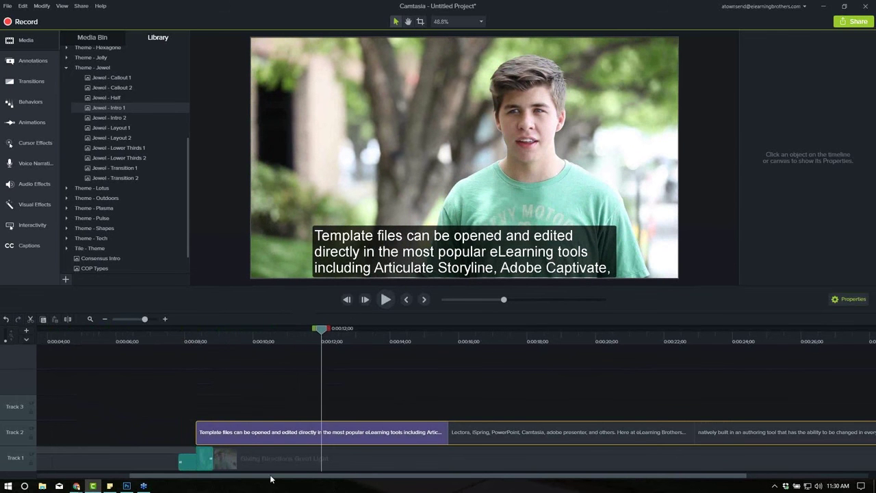
{"action": "left_click_drag", "start_coordinate": [278, 477], "coordinate": [310, 478]}
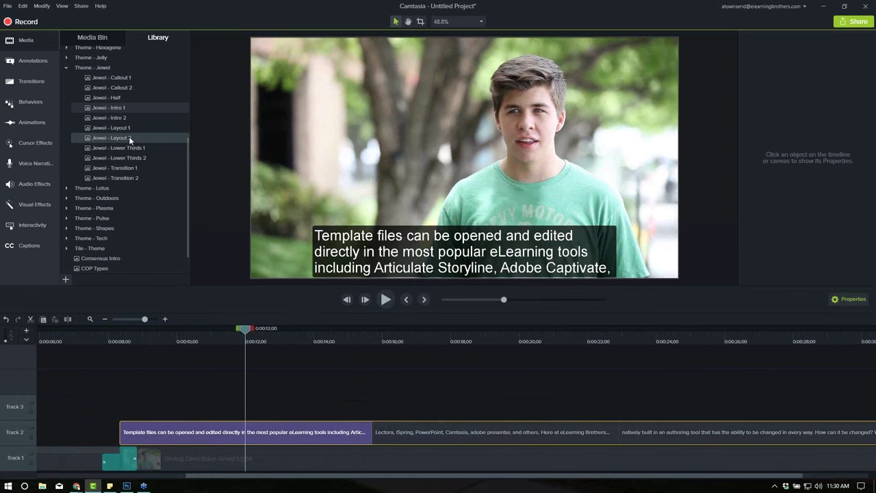
{"action": "left_click", "coordinate": [30, 245]}
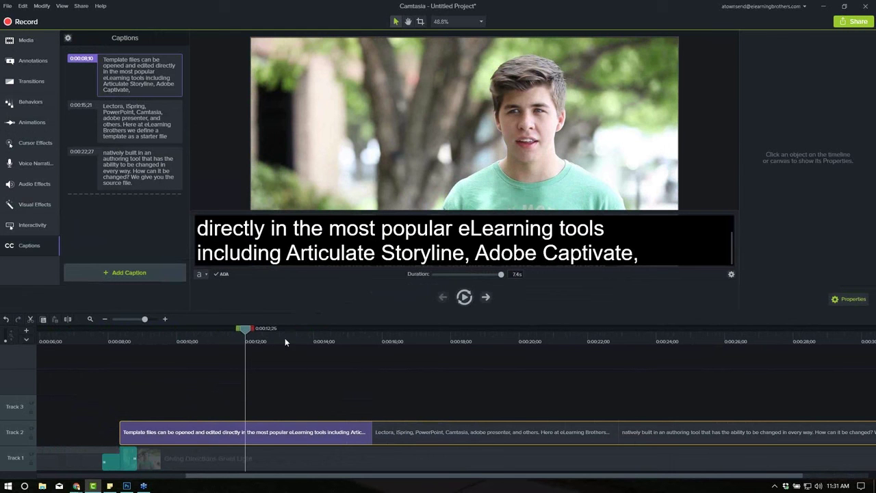
{"action": "left_click", "coordinate": [357, 338]}
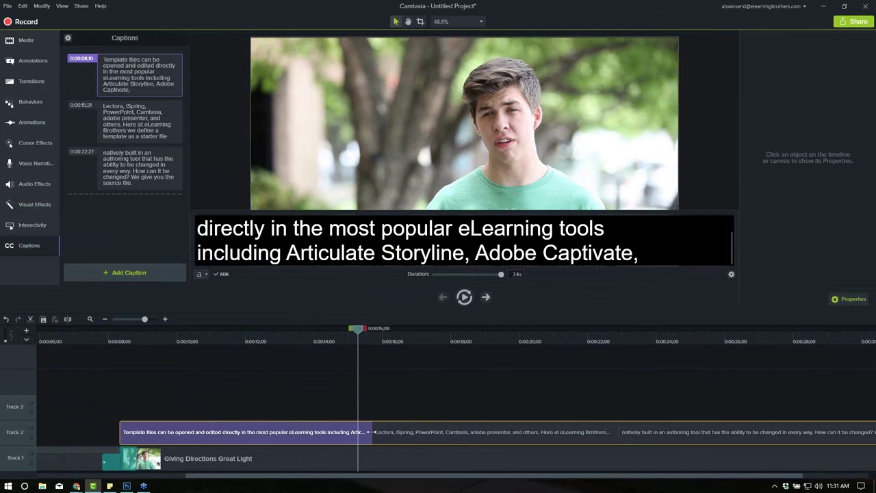
{"action": "left_click_drag", "start_coordinate": [362, 335], "coordinate": [371, 334]}
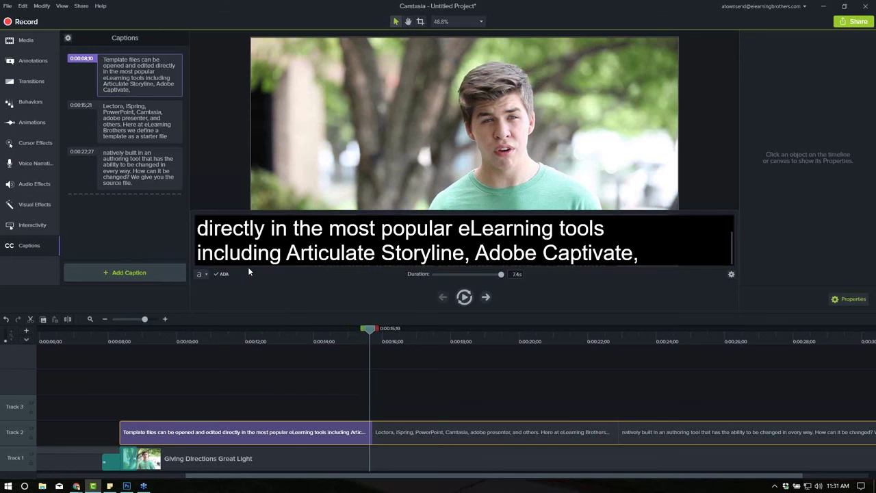
{"action": "left_click", "coordinate": [224, 184]}
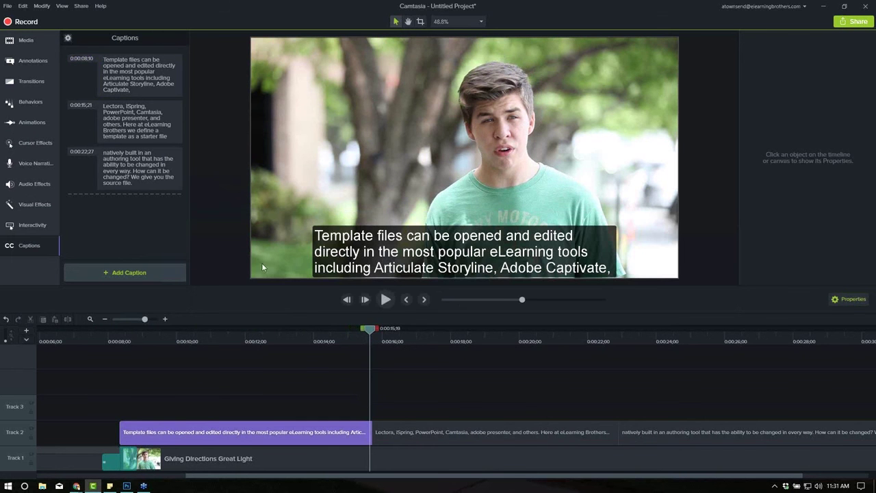
Compare the video with Track 2 hidden and shown, preview the second caption, and return the playhead to the intro
{"action": "left_click", "coordinate": [31, 429]}
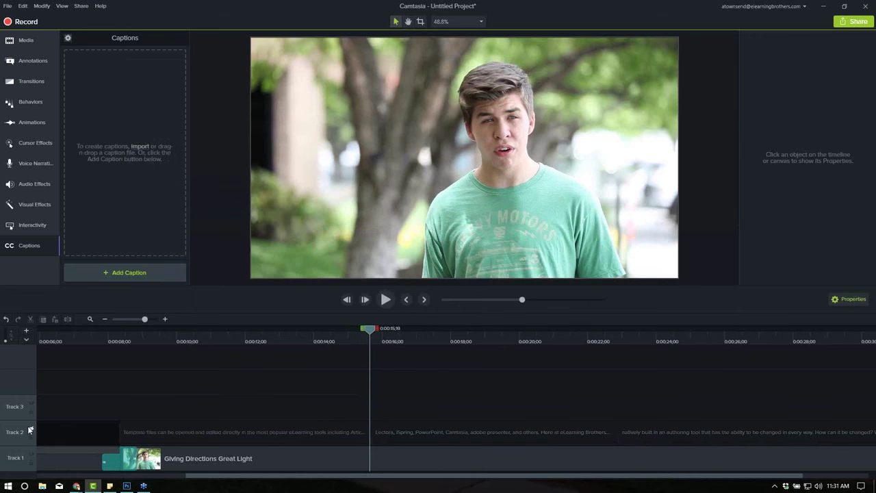
{"action": "left_click", "coordinate": [31, 429]}
{"action": "left_click_drag", "start_coordinate": [394, 337], "coordinate": [471, 337]}
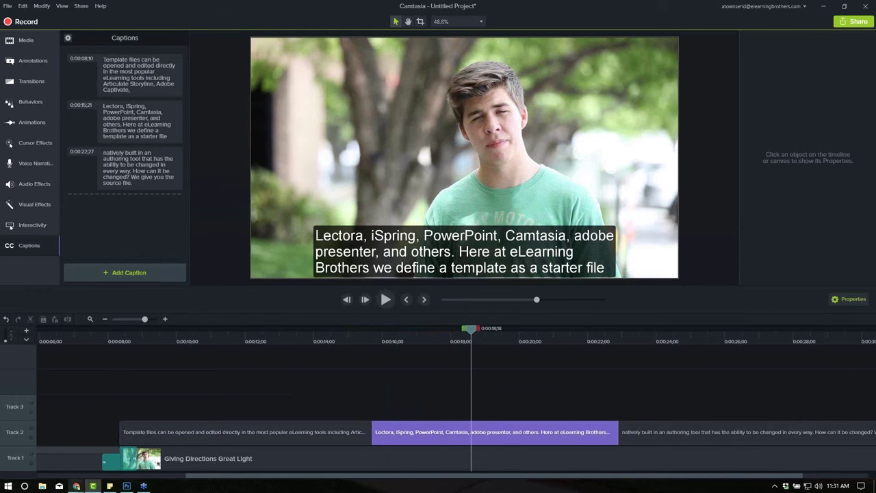
{"action": "mouse_move", "coordinate": [76, 486]}
{"action": "left_click", "coordinate": [86, 338]}
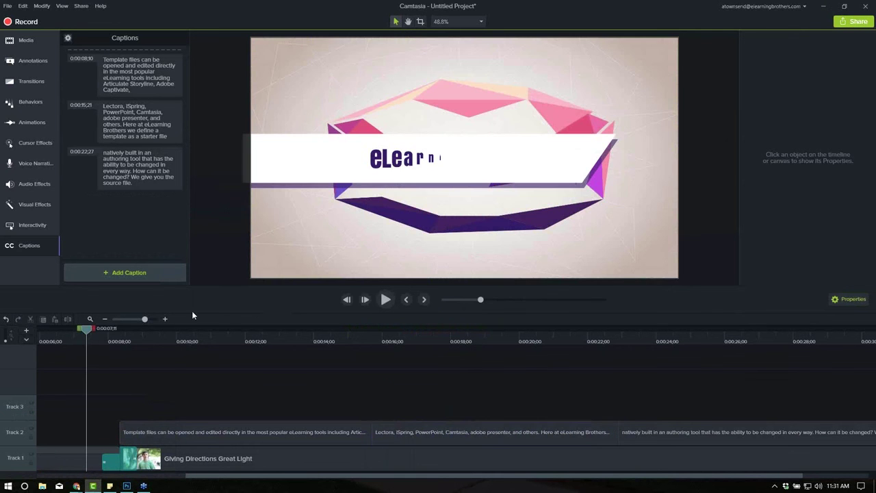
Examine the preset choices in the Production Wizard for a local file, and leave it without producing
{"action": "left_click", "coordinate": [855, 21]}
{"action": "left_click", "coordinate": [815, 39]}
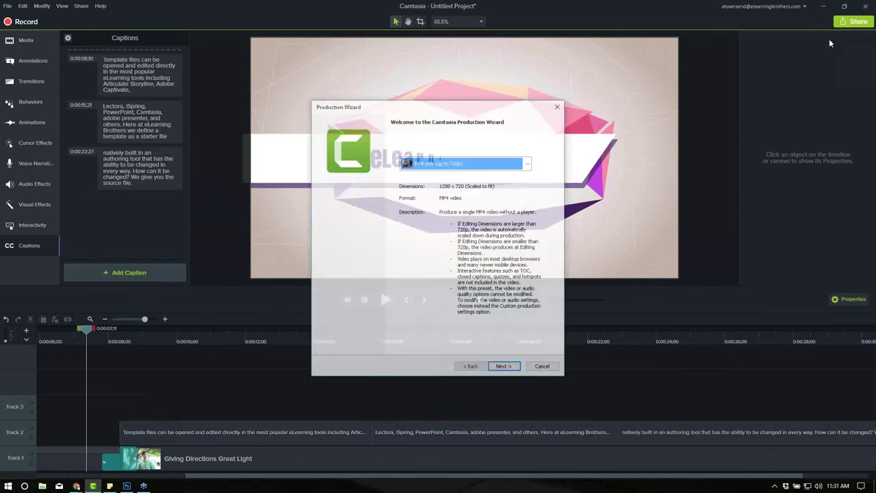
{"action": "left_click", "coordinate": [479, 162]}
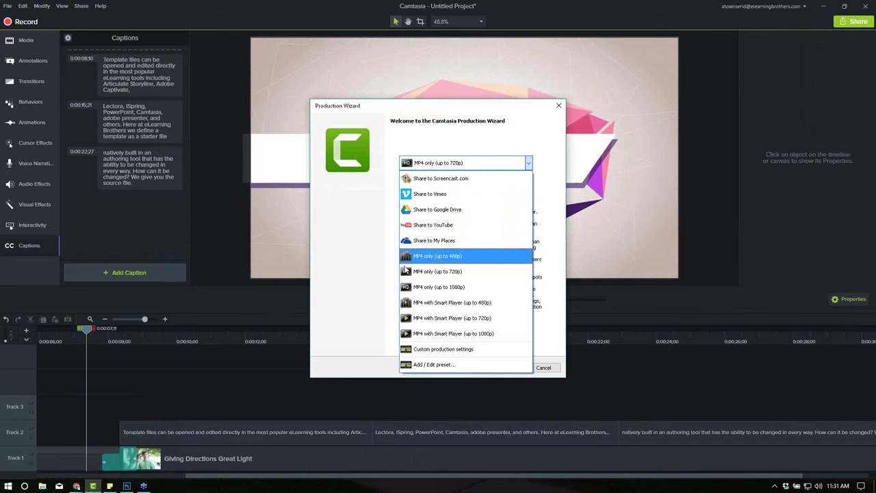
{"action": "left_click", "coordinate": [256, 314]}
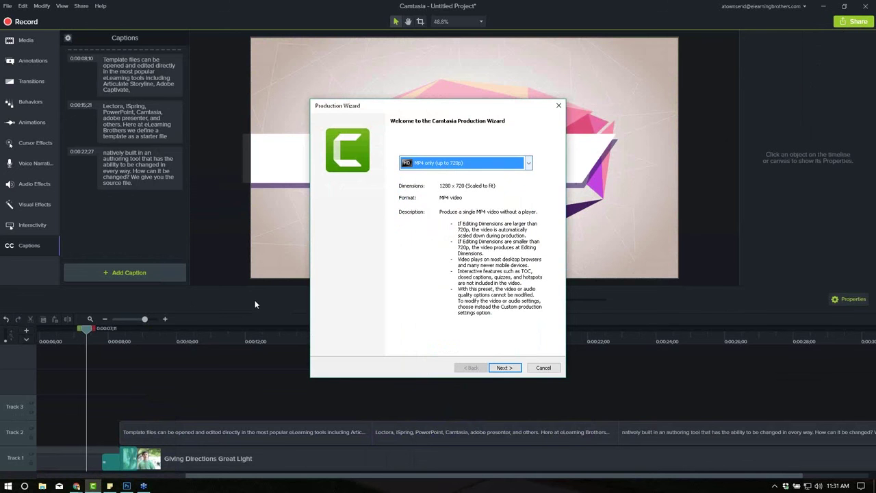
{"action": "left_click", "coordinate": [540, 370]}
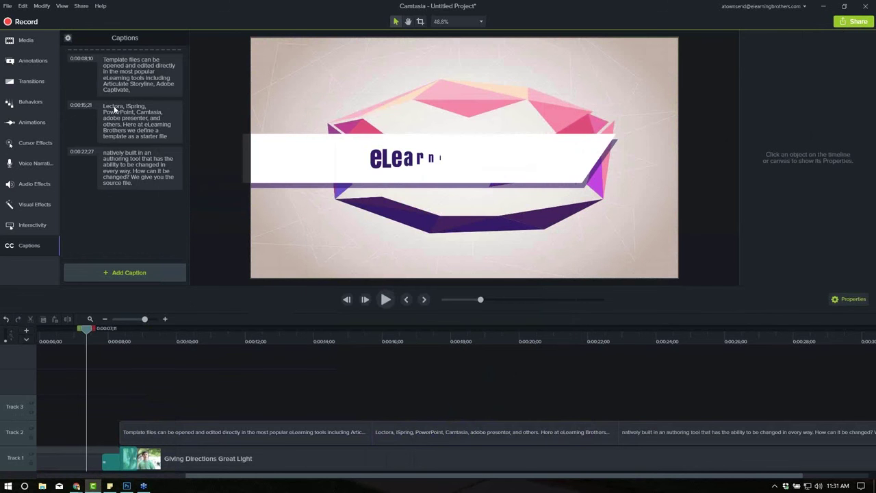
Check the SubRip (.srt) caption export with the Desktop as its destination, and leave it without saving
{"action": "left_click", "coordinate": [67, 38]}
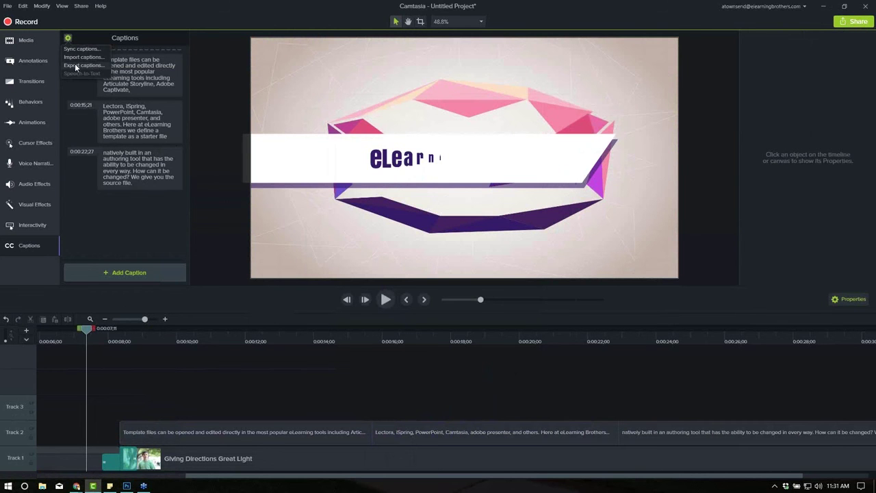
{"action": "left_click", "coordinate": [75, 65]}
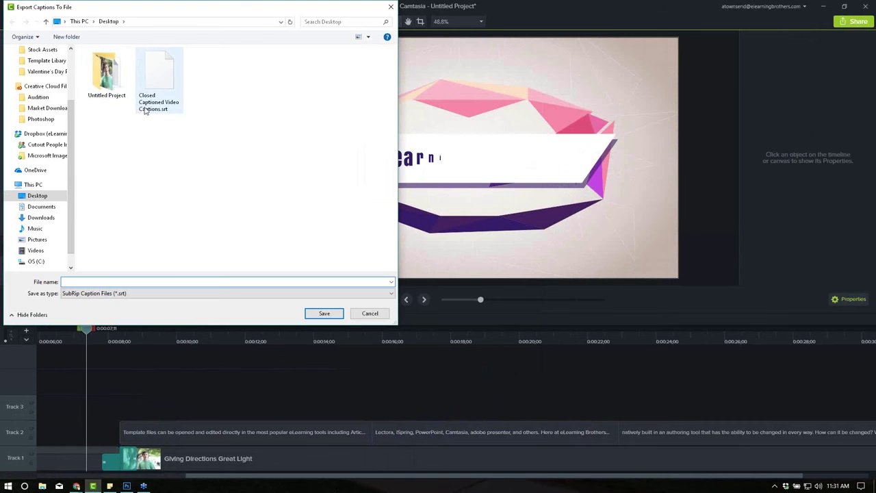
{"action": "left_click", "coordinate": [367, 312]}
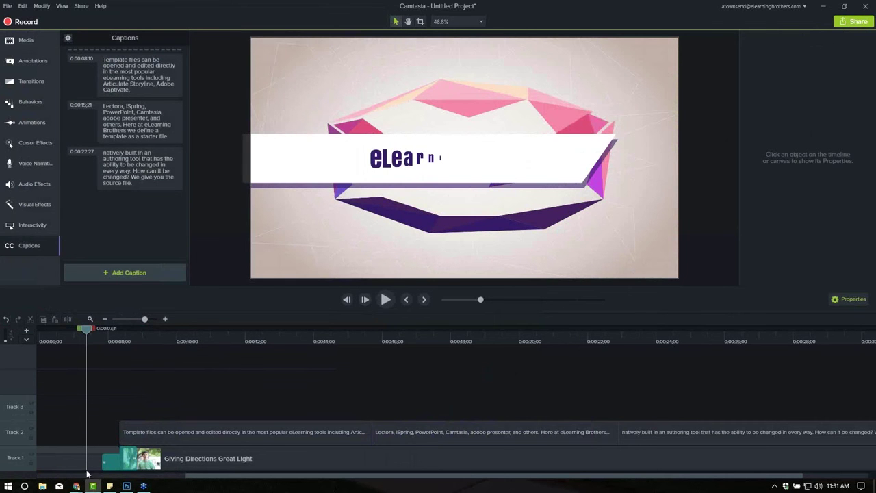
Switch to the Facebook profile in Chrome and publicly post the "Closed Captioned Video" file from the Desktop
{"action": "mouse_move", "coordinate": [76, 486]}
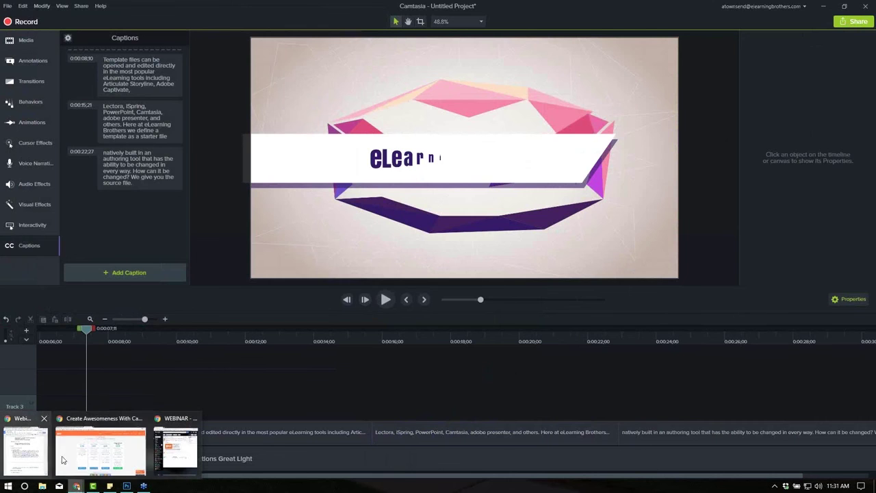
{"action": "left_click", "coordinate": [97, 452]}
{"action": "left_click", "coordinate": [59, 7]}
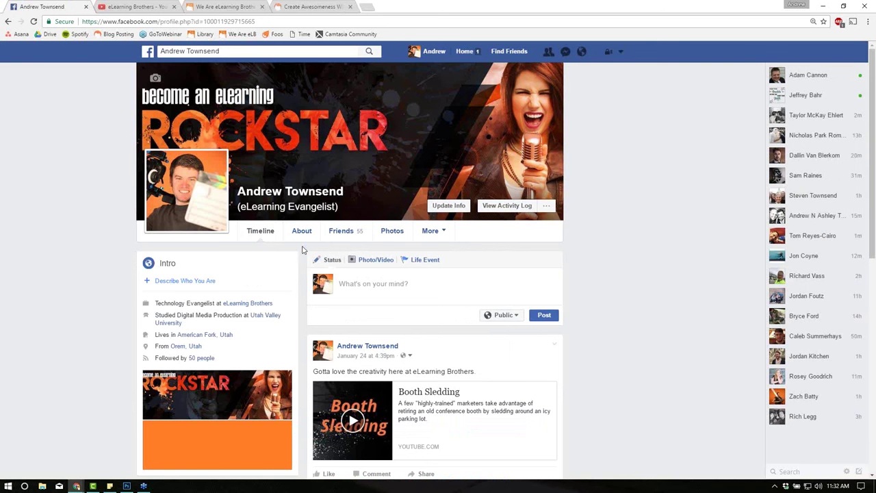
{"action": "left_click", "coordinate": [381, 267]}
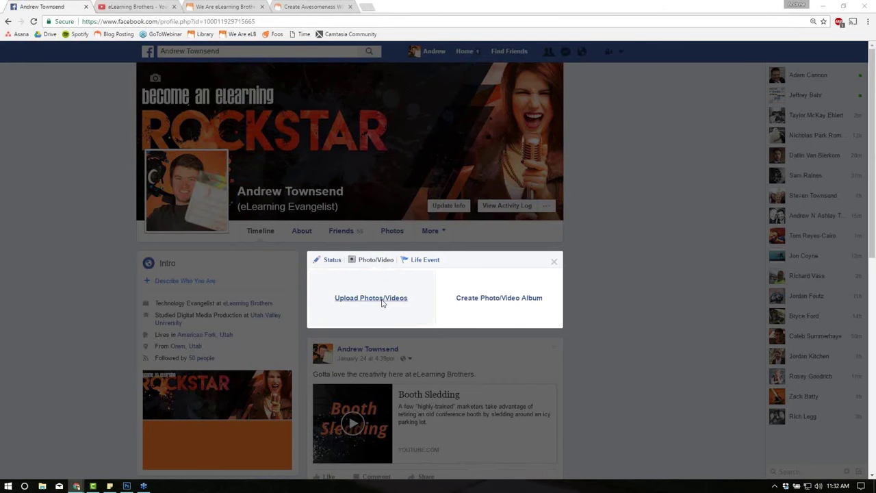
{"action": "left_click", "coordinate": [382, 301]}
{"action": "left_click", "coordinate": [41, 68]}
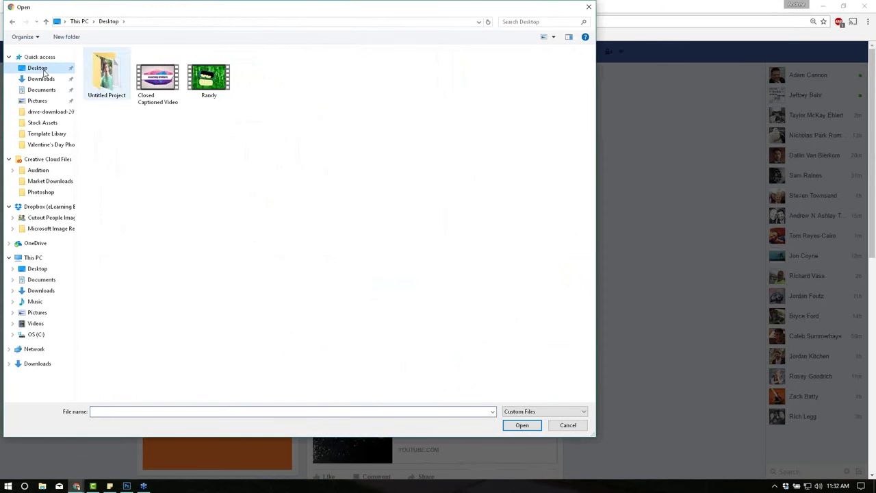
{"action": "double_click", "coordinate": [164, 83]}
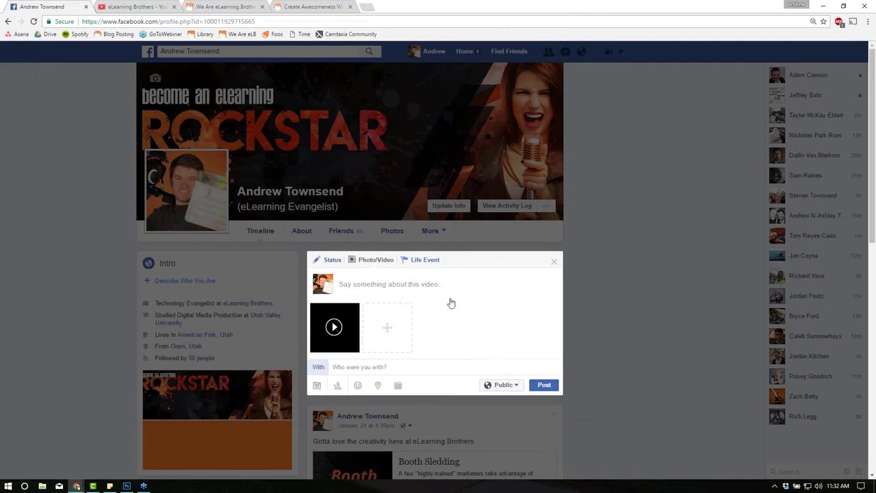
{"action": "left_click", "coordinate": [544, 386]}
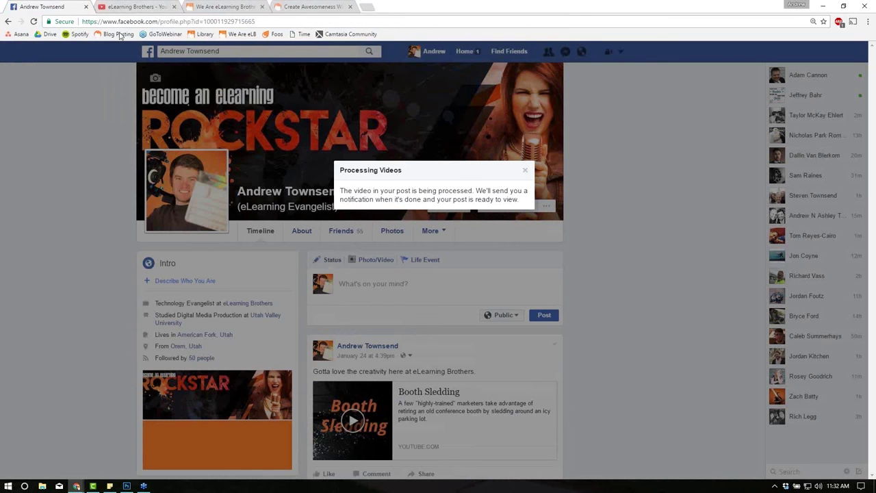
Switch to YouTube and upload the "Closed Captioned Video" file from the Desktop with Public visibility
{"action": "left_click", "coordinate": [130, 8]}
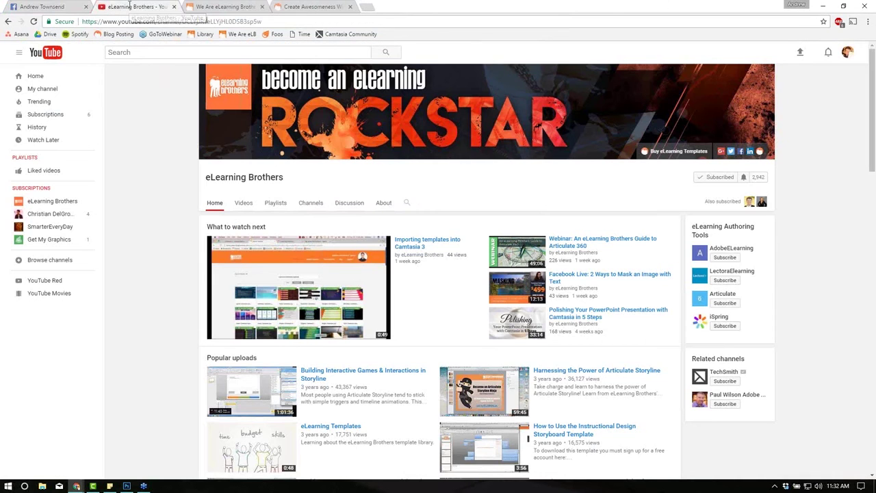
{"action": "left_click", "coordinate": [798, 53]}
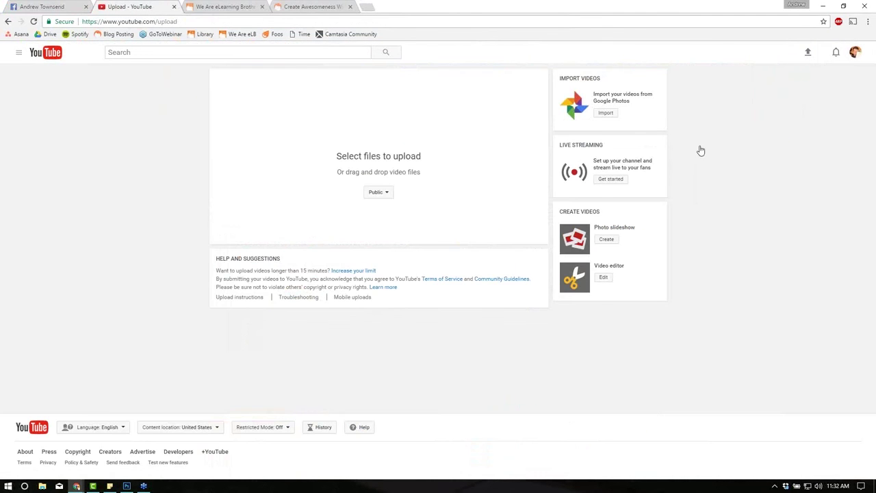
{"action": "left_click", "coordinate": [394, 117]}
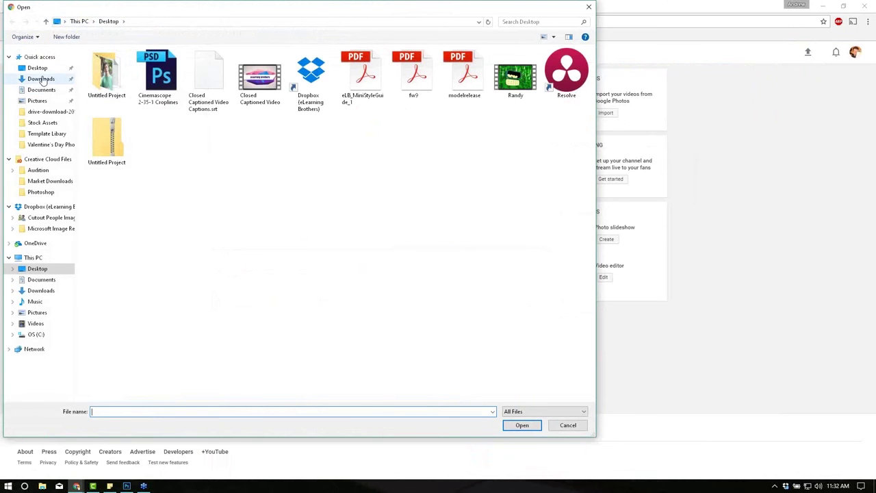
{"action": "double_click", "coordinate": [260, 77]}
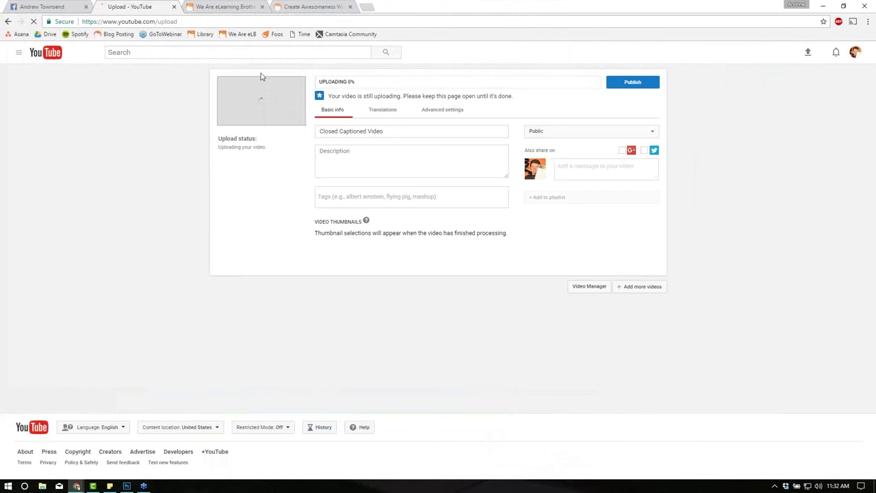
Look through the upload's translation, basic and advanced settings for caption options
{"action": "left_click", "coordinate": [389, 110]}
{"action": "left_click", "coordinate": [447, 114]}
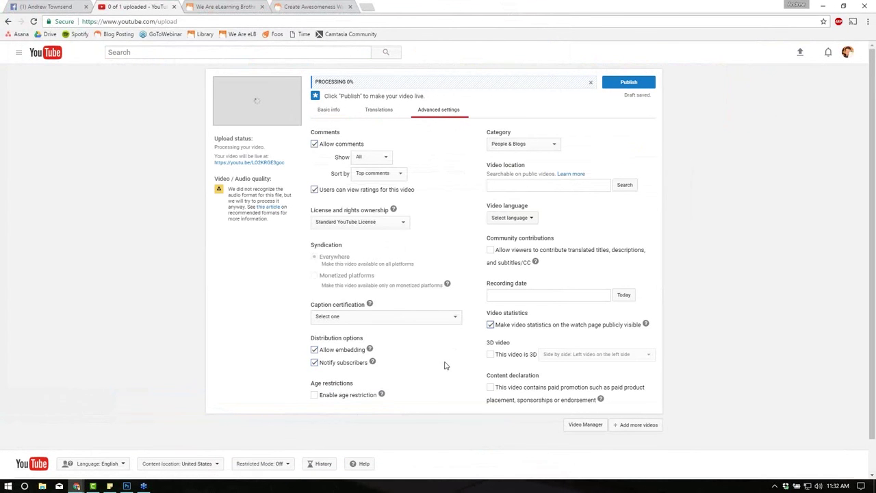
{"action": "left_click", "coordinate": [338, 114]}
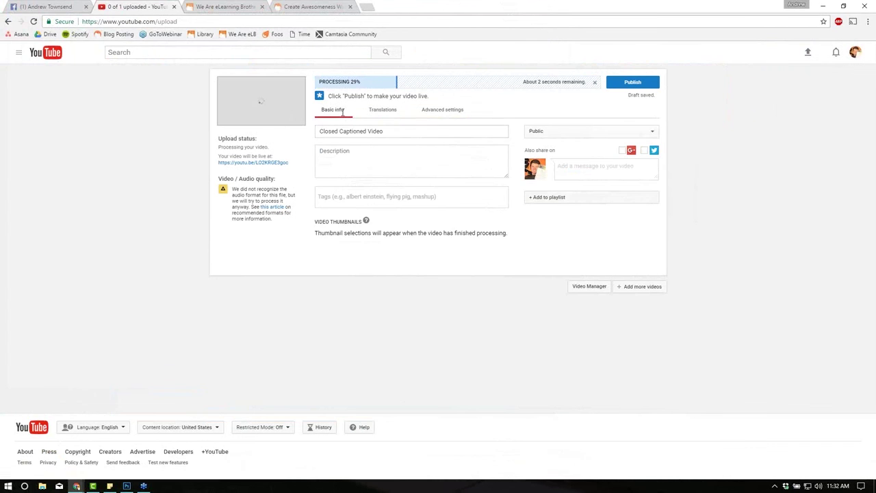
{"action": "left_click", "coordinate": [383, 112]}
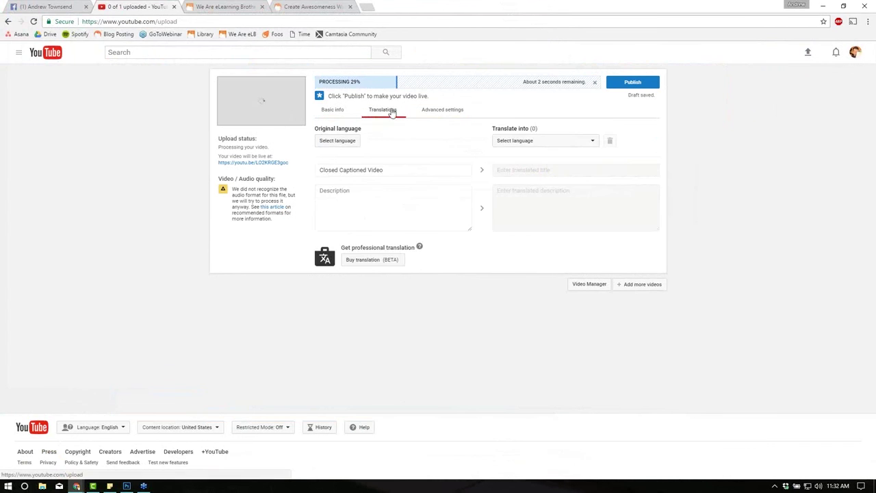
{"action": "left_click", "coordinate": [447, 109]}
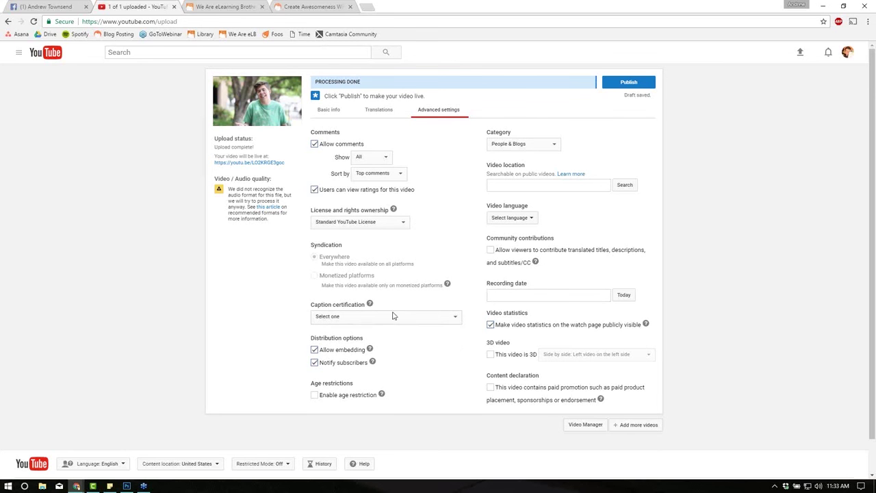
Return to the basic info of the uploaded "Closed Captioned Video" and publish it as Public
{"action": "left_click", "coordinate": [332, 110]}
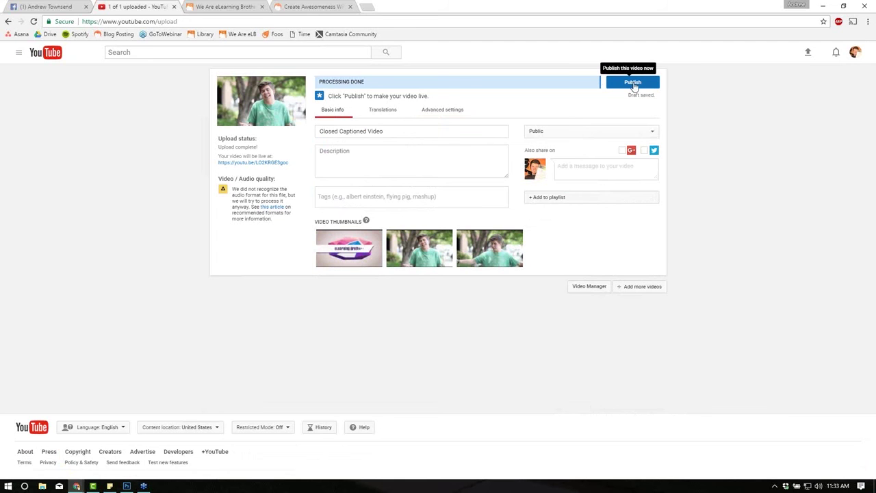
{"action": "left_click", "coordinate": [634, 82]}
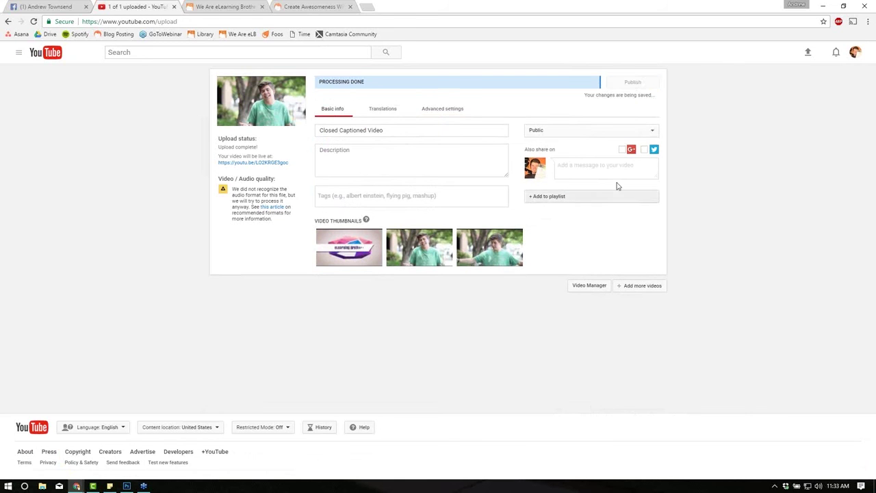
Open the Subtitles & CC settings of "Closed Captioned Video" from the Video Manager
{"action": "left_click", "coordinate": [590, 172]}
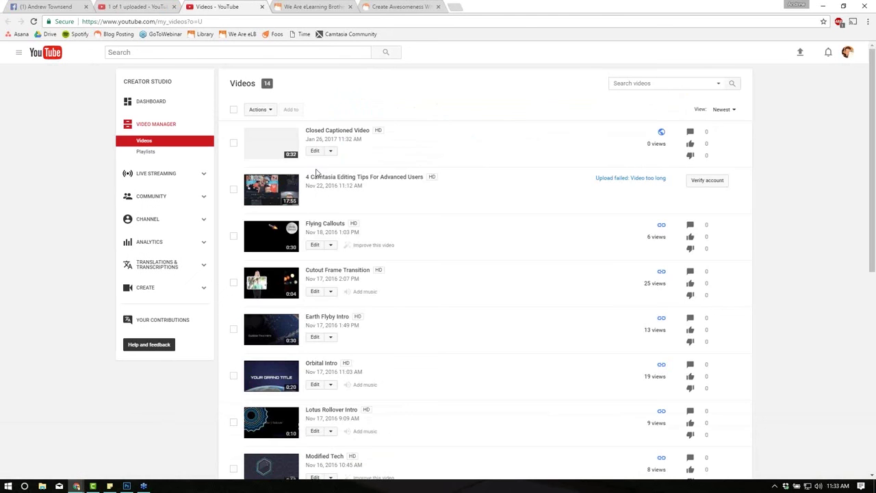
{"action": "left_click", "coordinate": [331, 151]}
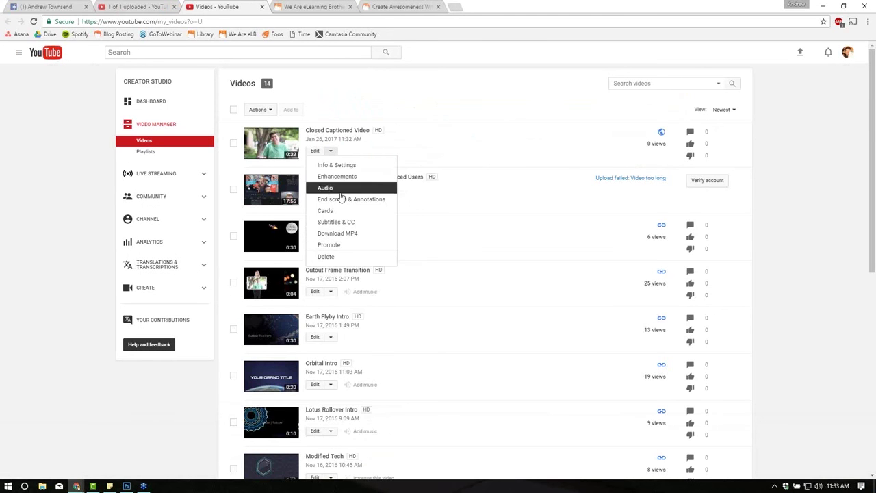
{"action": "left_click", "coordinate": [340, 222]}
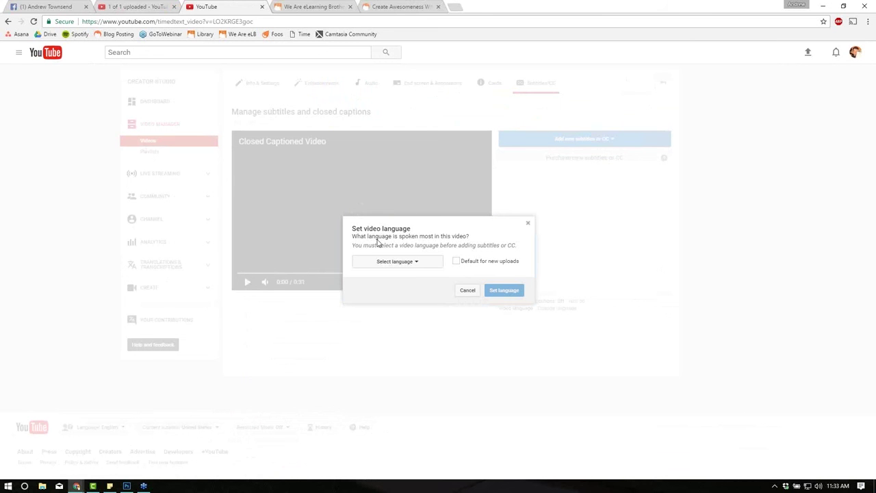
{"action": "left_click", "coordinate": [469, 292]}
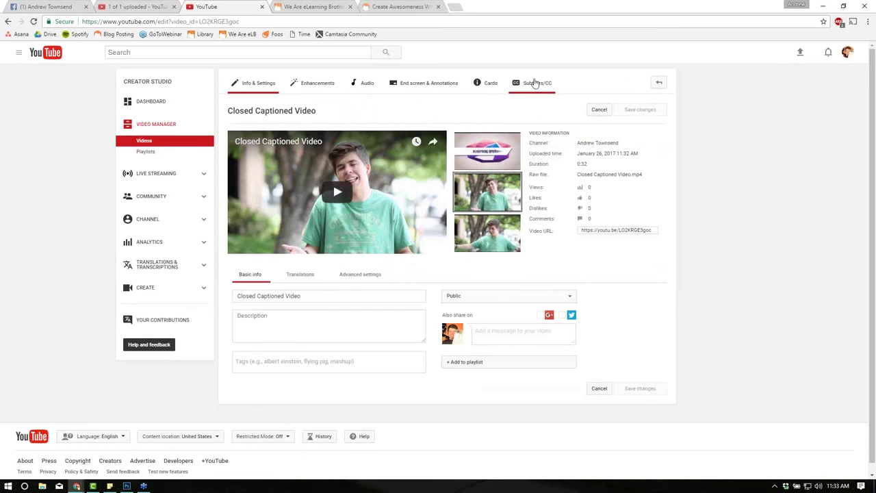
{"action": "left_click", "coordinate": [537, 82]}
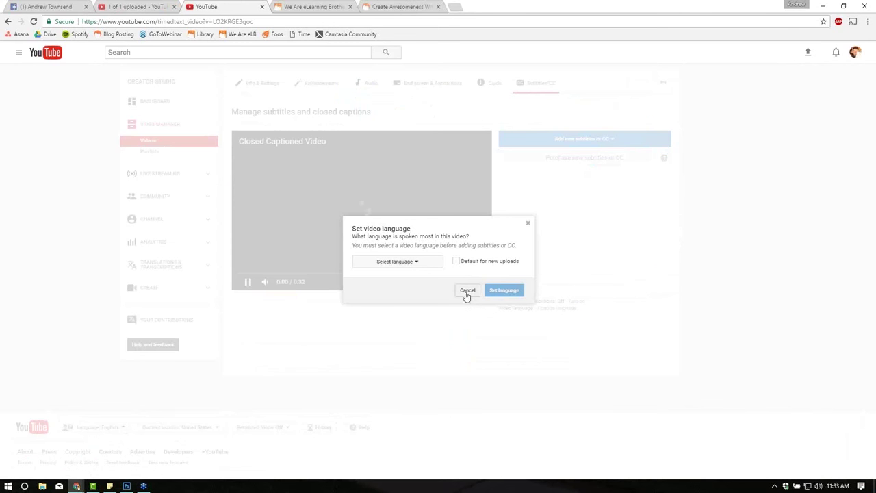
{"action": "left_click", "coordinate": [467, 292]}
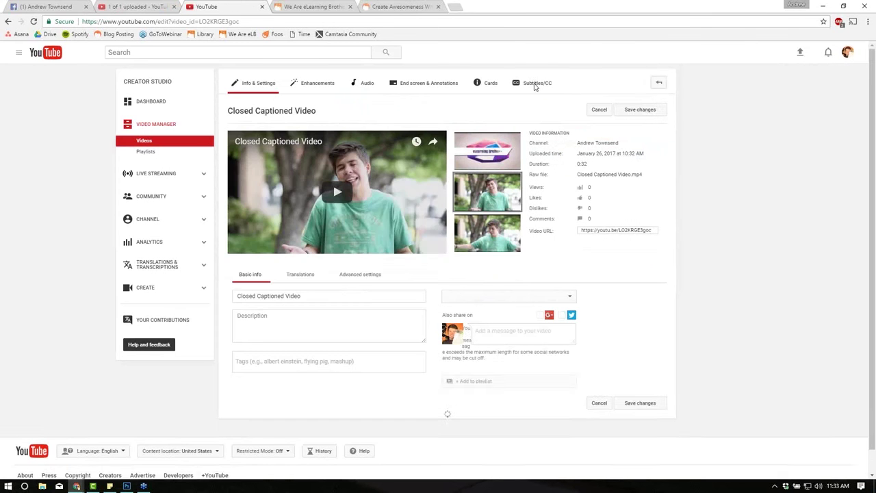
{"action": "left_click", "coordinate": [534, 83]}
Set the video language of "Closed Captioned Video" to English
{"action": "left_click", "coordinate": [432, 267]}
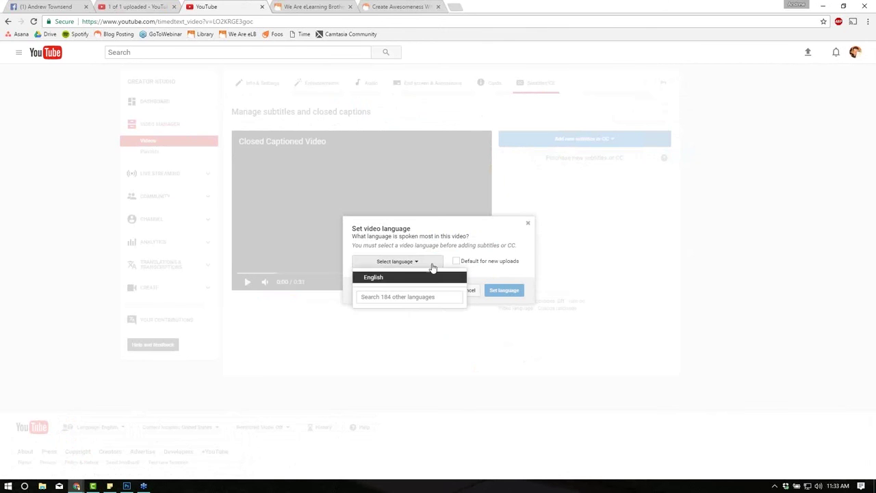
{"action": "left_click", "coordinate": [412, 280]}
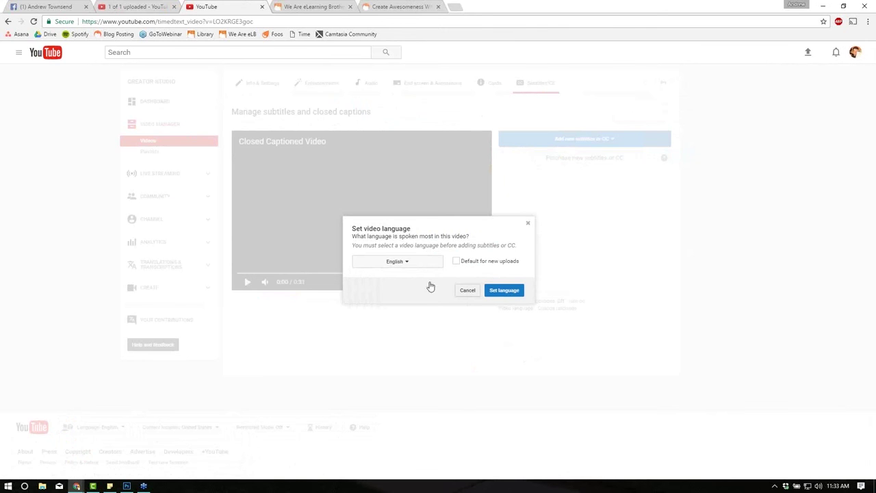
{"action": "left_click", "coordinate": [506, 290]}
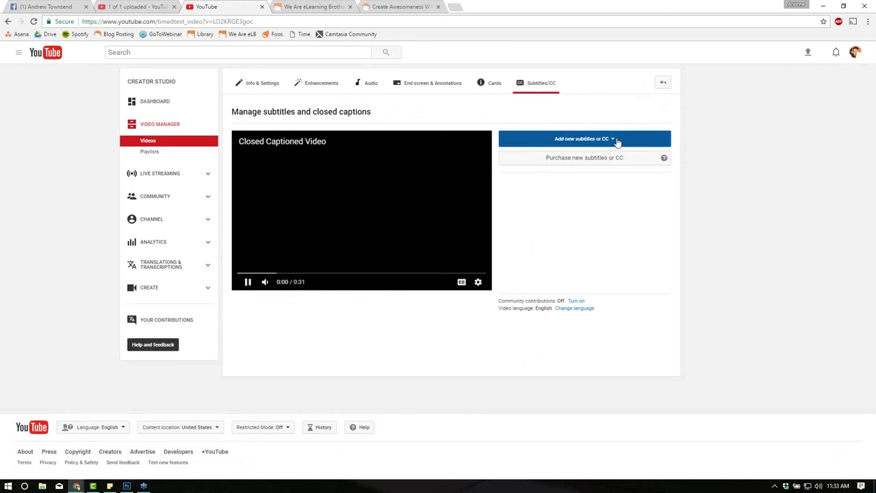
Check the options for adding and purchasing new subtitles or CC for the video, and close the purchase dialog
{"action": "left_click", "coordinate": [617, 140]}
{"action": "left_click", "coordinate": [612, 141]}
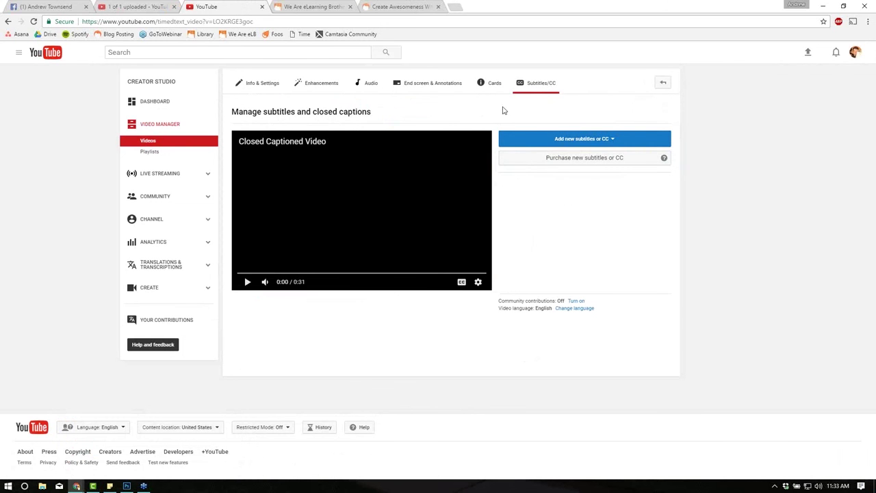
{"action": "left_click", "coordinate": [609, 161]}
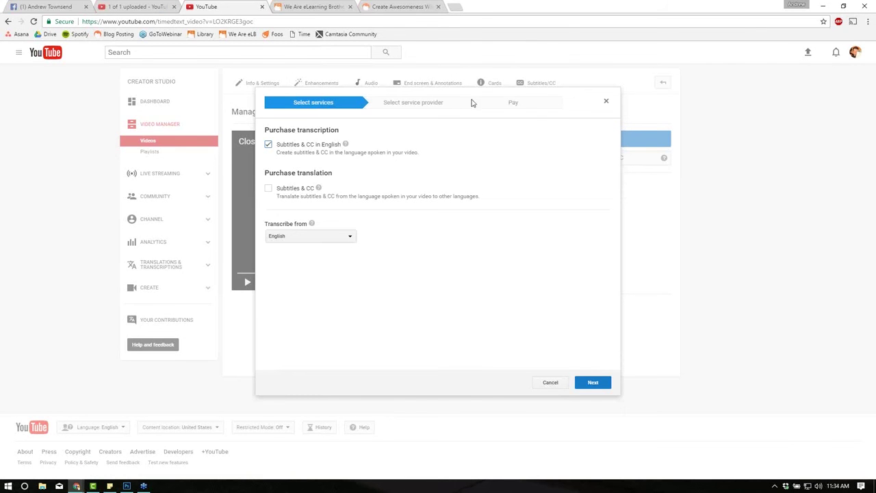
{"action": "left_click", "coordinate": [606, 102]}
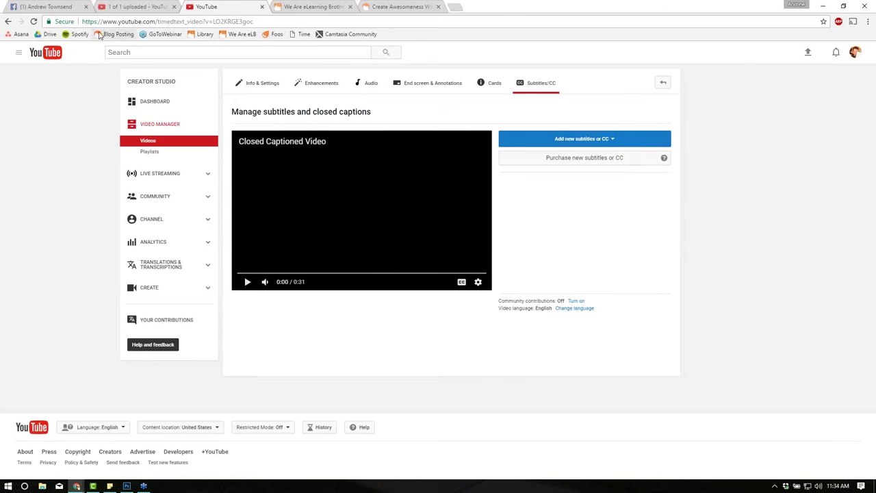
Switch to Facebook, dismiss the video processing notice, and open the uploaded video from its notification
{"action": "left_click", "coordinate": [45, 7]}
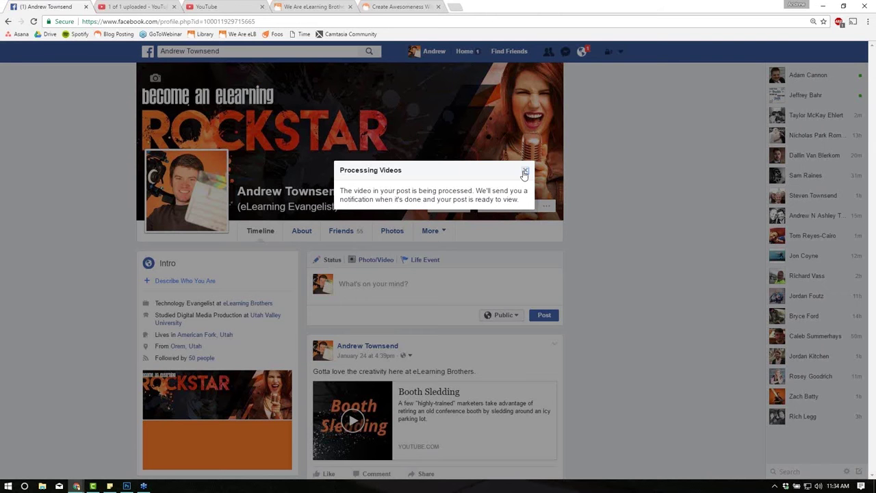
{"action": "left_click", "coordinate": [524, 171]}
{"action": "left_click", "coordinate": [581, 51]}
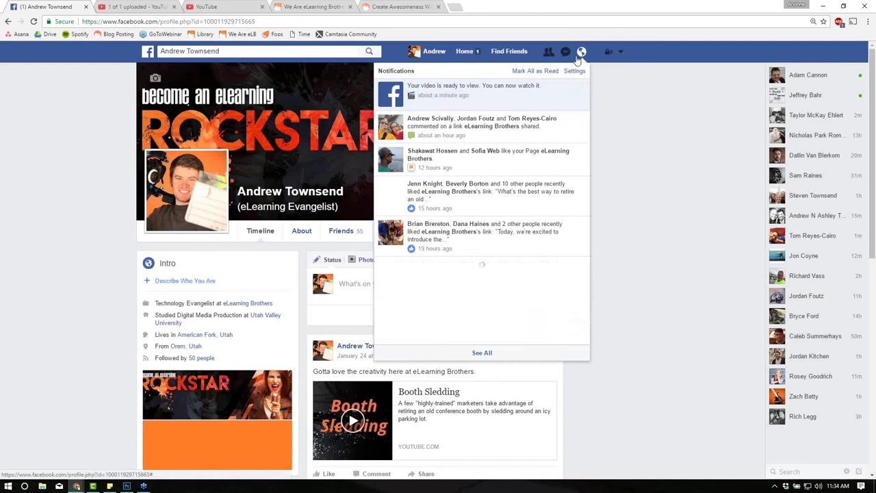
{"action": "left_click", "coordinate": [512, 96]}
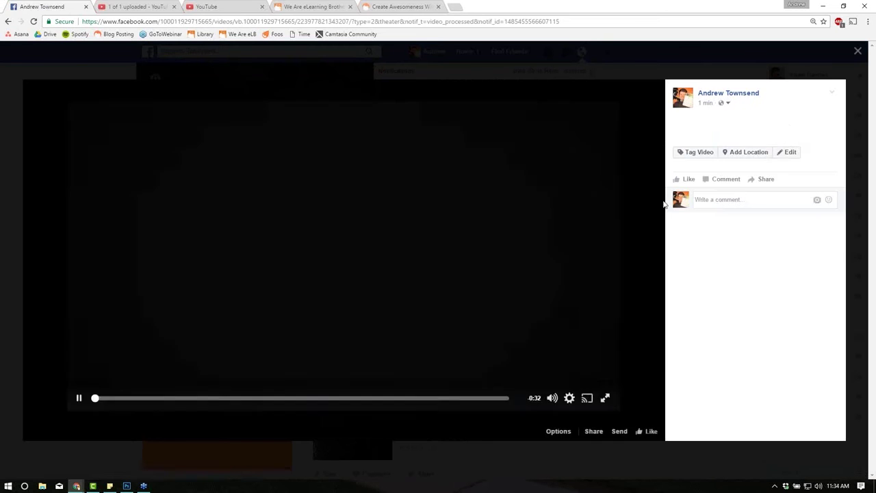
Look through the Facebook video's quick edit fields for caption options, and close the viewer without changes
{"action": "left_click", "coordinate": [787, 152]}
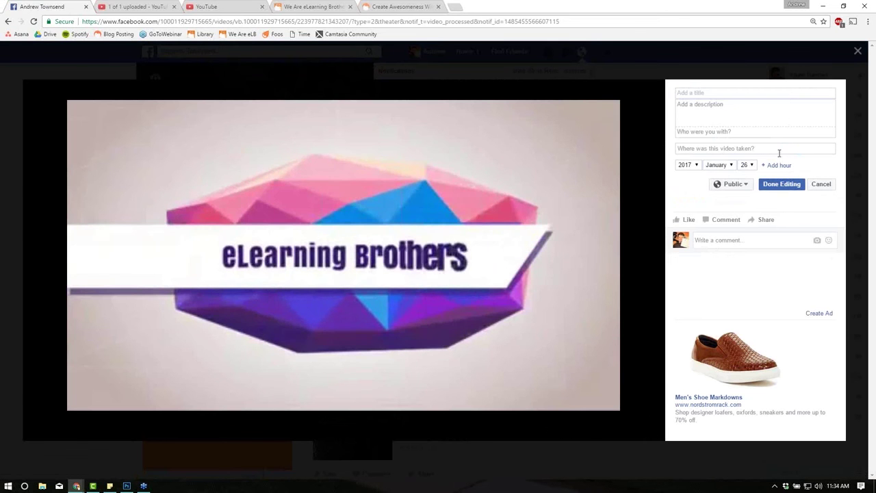
{"action": "left_click", "coordinate": [821, 185]}
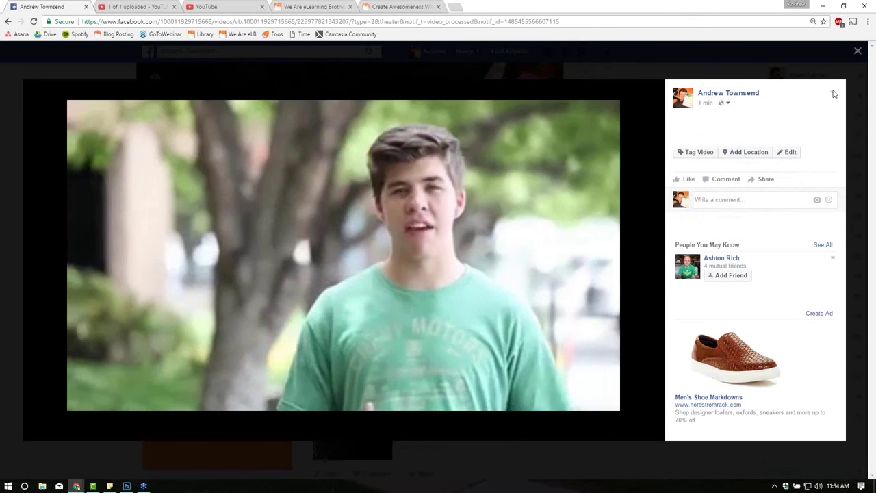
{"action": "left_click", "coordinate": [856, 53]}
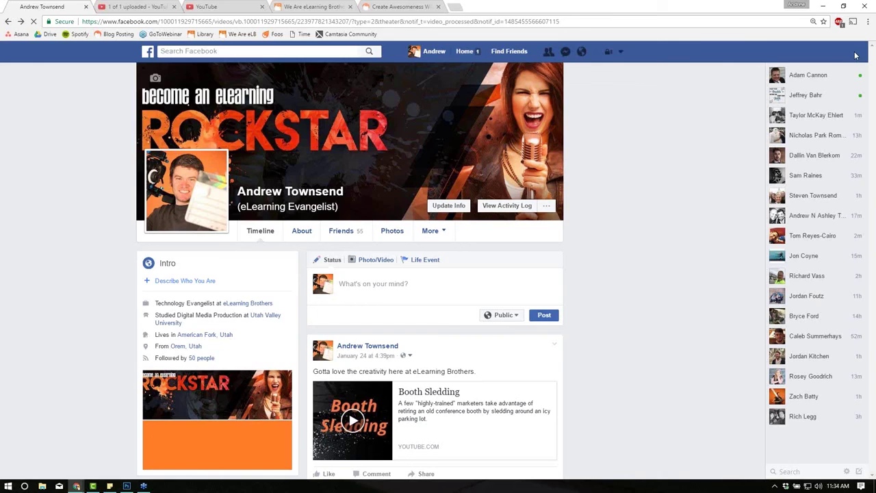
Open the profile's Videos section and start editing the uploaded video there
{"action": "left_click", "coordinate": [434, 231]}
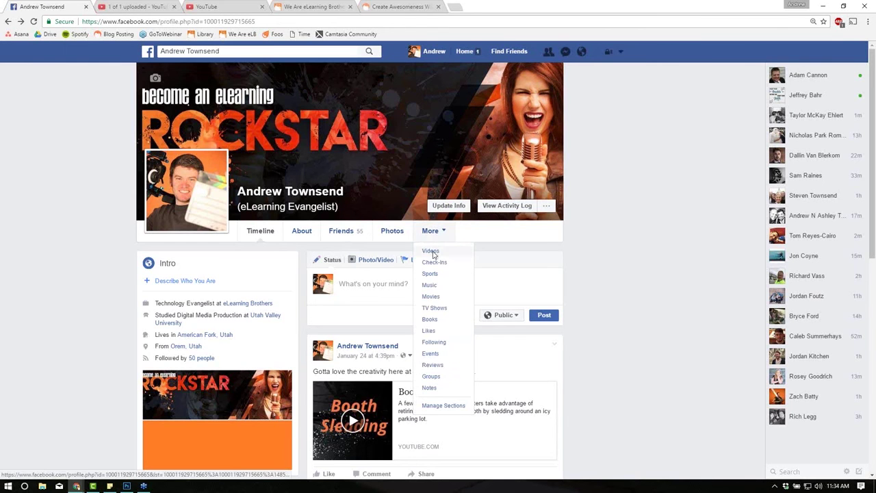
{"action": "left_click", "coordinate": [430, 251]}
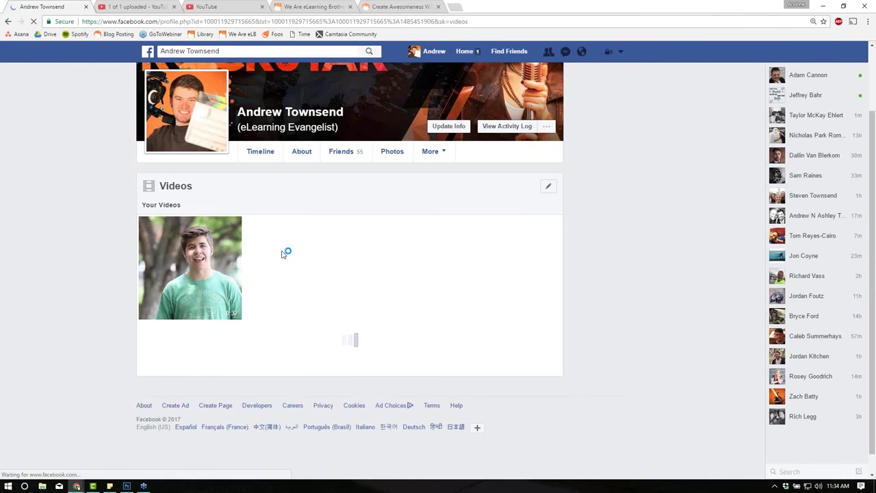
{"action": "left_click", "coordinate": [231, 225]}
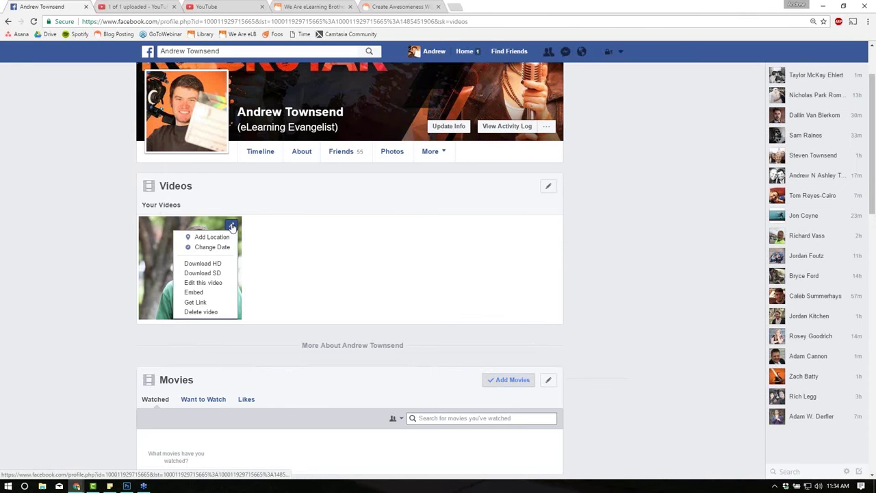
{"action": "left_click", "coordinate": [219, 287]}
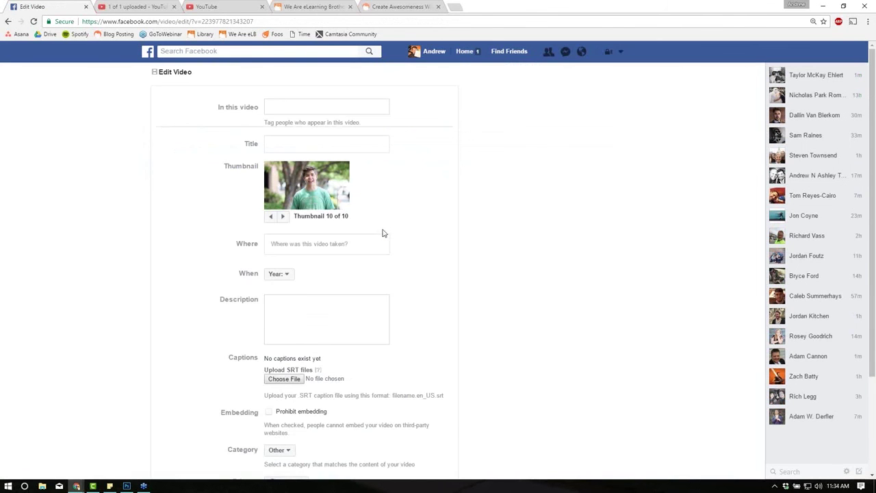
Try to attach the exported SRT caption file to the Facebook video, and save the video's details
{"action": "scroll", "coordinate": [384, 235], "scroll_direction": "down", "scroll_amount": 3}
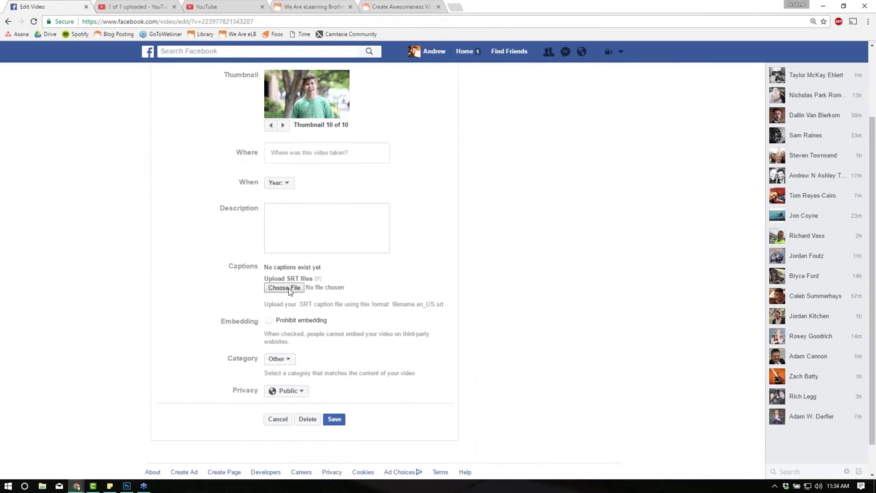
{"action": "left_click", "coordinate": [288, 292]}
{"action": "double_click", "coordinate": [212, 75]}
{"action": "left_click", "coordinate": [334, 418]}
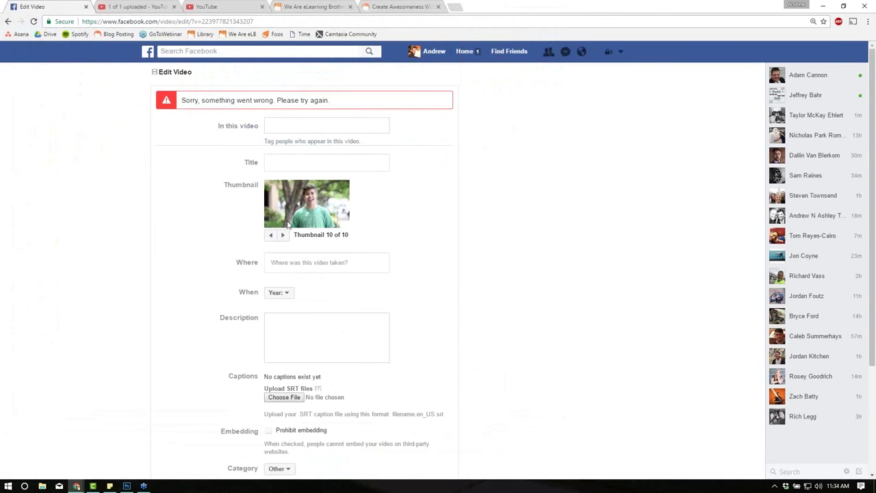
{"action": "scroll", "coordinate": [240, 218], "scroll_direction": "down", "scroll_amount": 2}
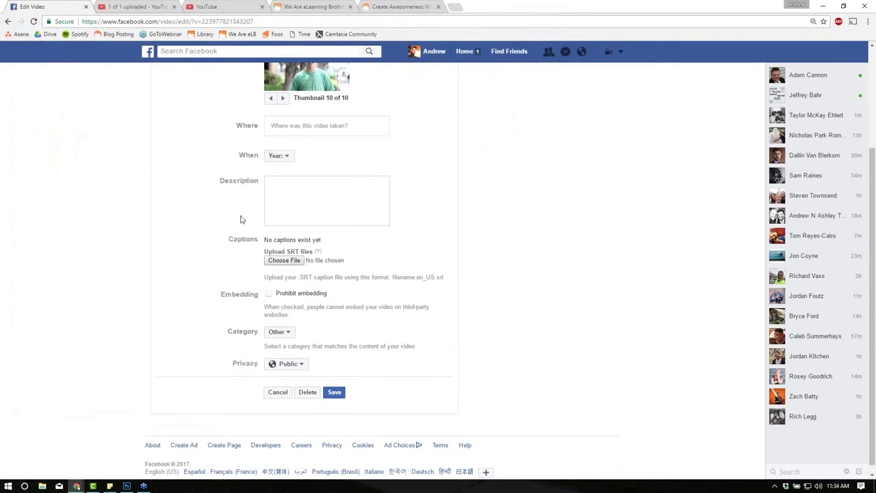
{"action": "left_click", "coordinate": [334, 392]}
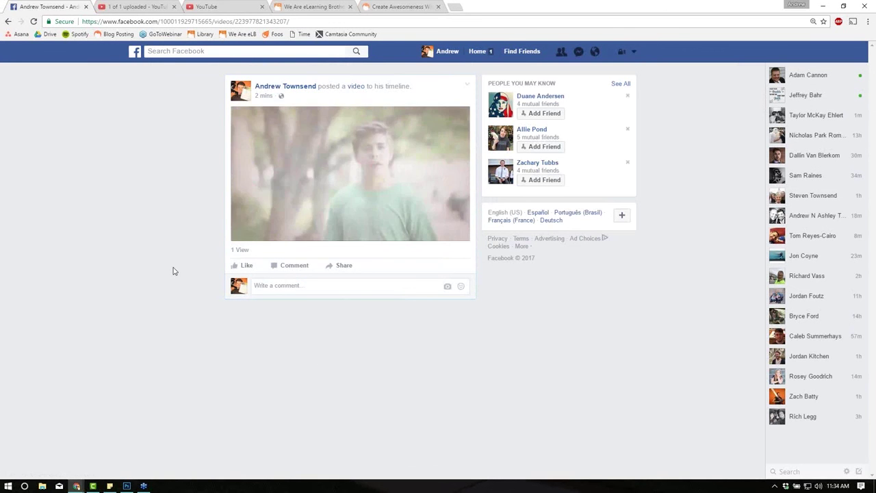
Examine the posted Facebook video for captions and check its post options
{"action": "left_click", "coordinate": [419, 228]}
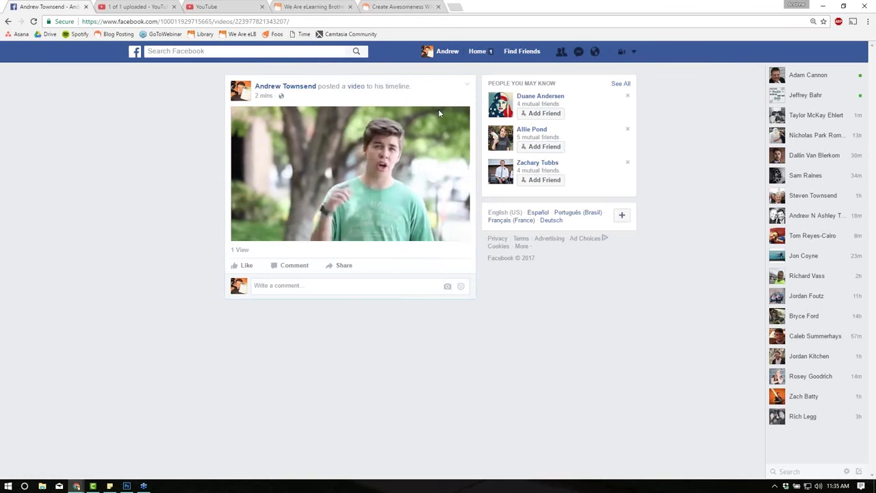
{"action": "left_click", "coordinate": [466, 85]}
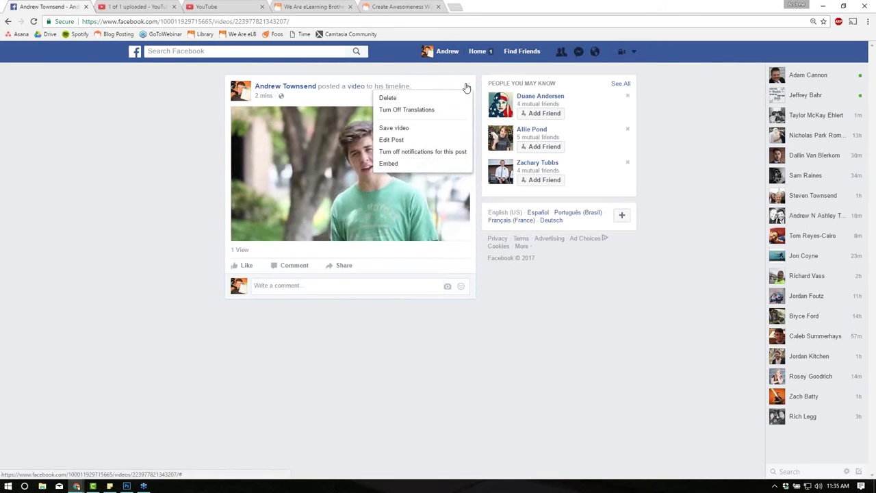
{"action": "left_click", "coordinate": [182, 158]}
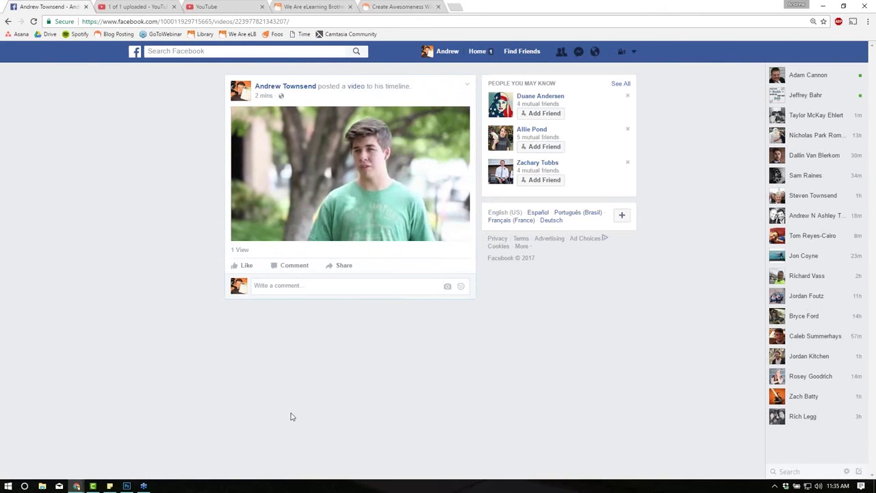
View the We Are eLearning Brothers video page and the Camtasia templates pricing page
{"action": "left_click", "coordinate": [312, 7]}
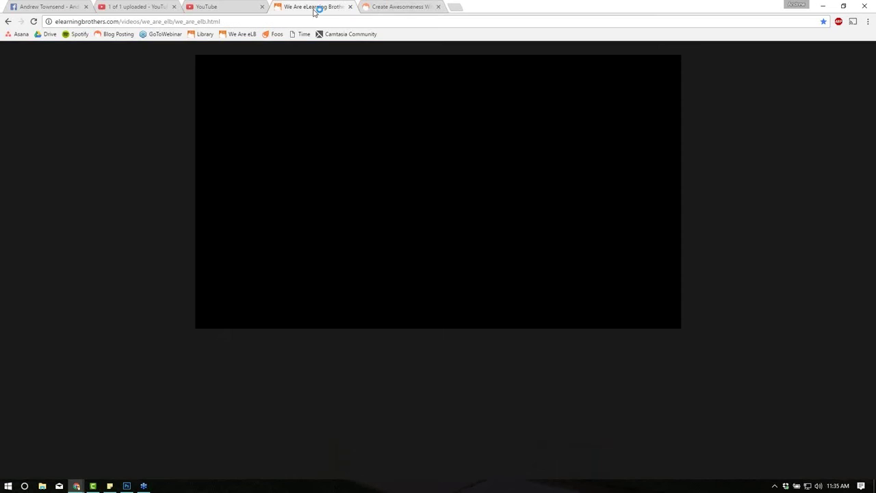
{"action": "left_click", "coordinate": [392, 7]}
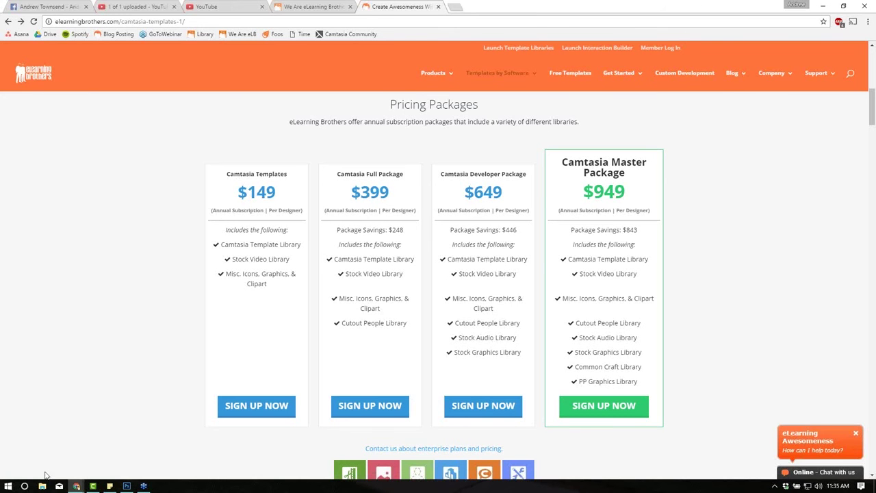
Switch to Camtasia to review its Share destinations, and return to the We Are eLearning Brothers video page in Chrome
{"action": "left_click", "coordinate": [93, 486]}
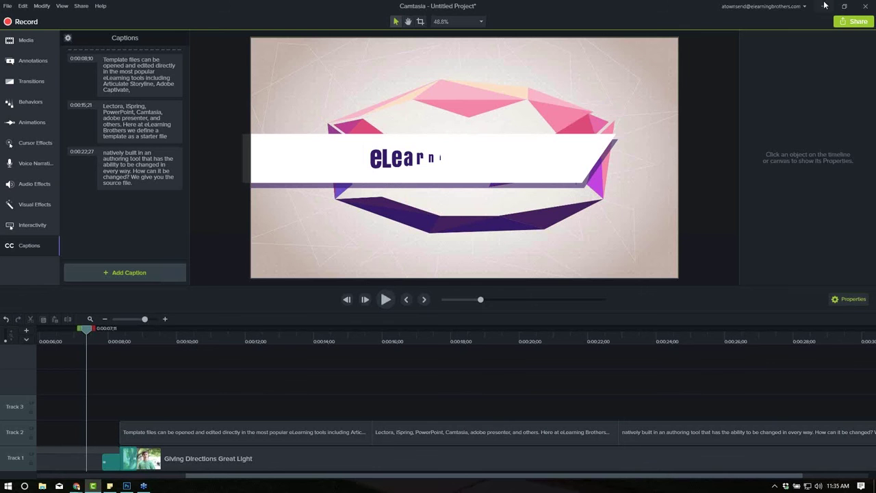
{"action": "left_click", "coordinate": [855, 22]}
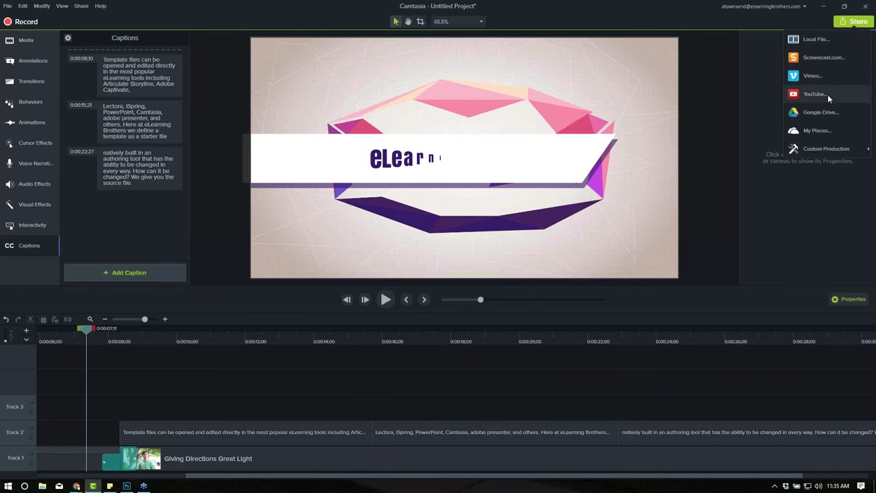
{"action": "left_click", "coordinate": [826, 10]}
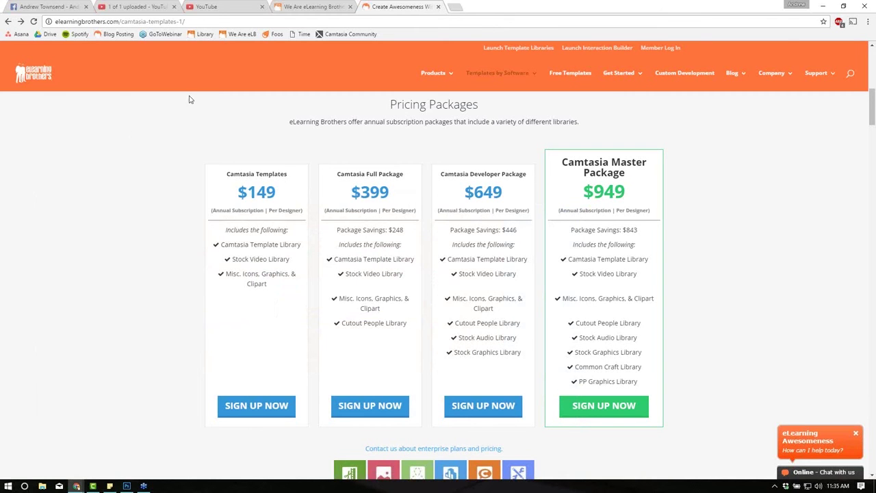
{"action": "left_click", "coordinate": [319, 7]}
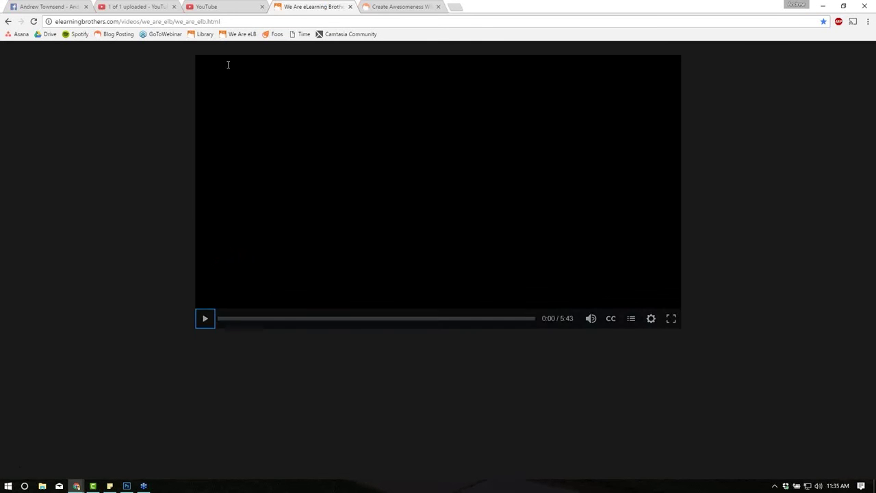
Look through the posted Facebook video, the We Are eLearning Brothers page, and the YouTube upload's embed and sharing options
{"action": "left_click", "coordinate": [219, 8]}
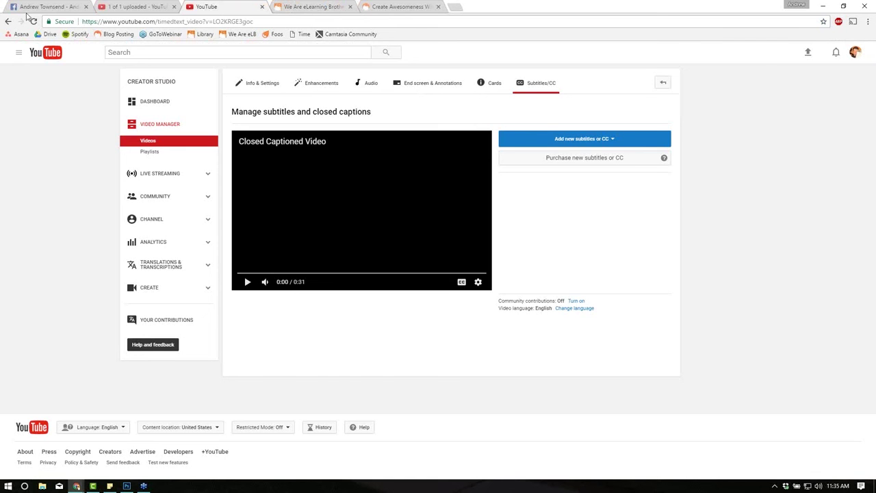
{"action": "left_click", "coordinate": [29, 8]}
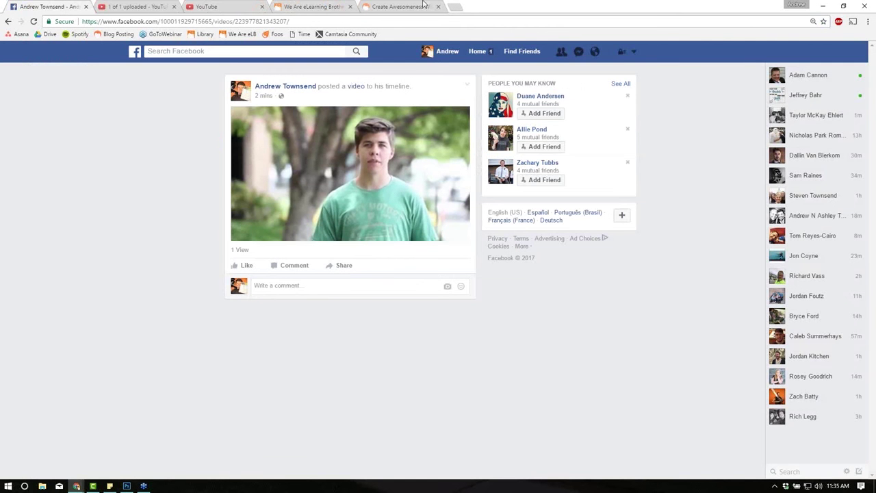
{"action": "left_click", "coordinate": [313, 7]}
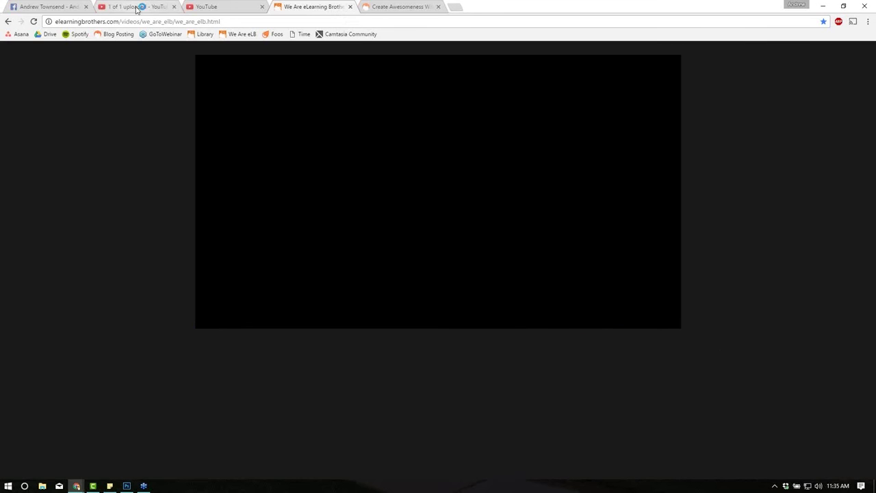
{"action": "left_click", "coordinate": [137, 7]}
{"action": "left_click", "coordinate": [361, 96]}
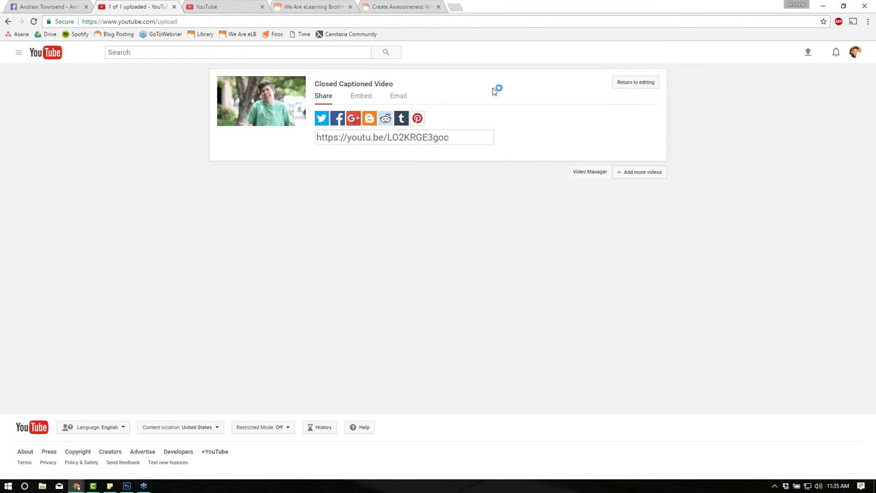
Check the advanced settings of the Closed Captioned Video on YouTube and return to its subtitles page
{"action": "left_click", "coordinate": [198, 7]}
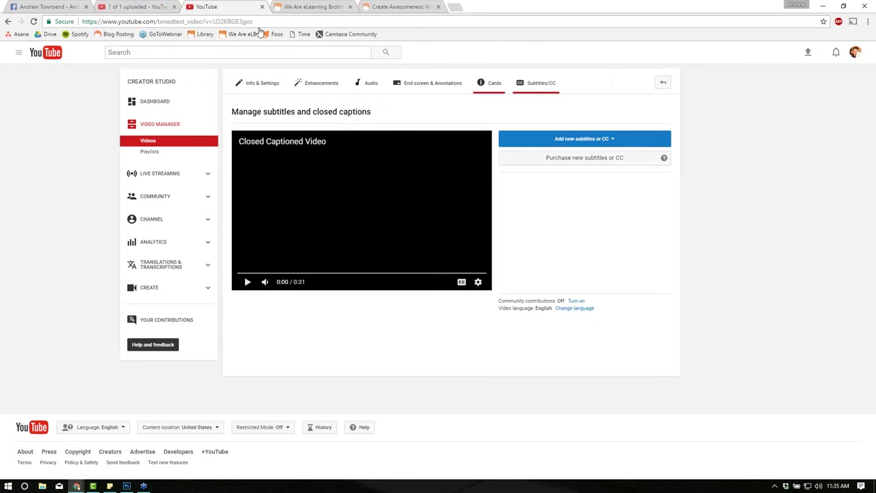
{"action": "left_click", "coordinate": [278, 115]}
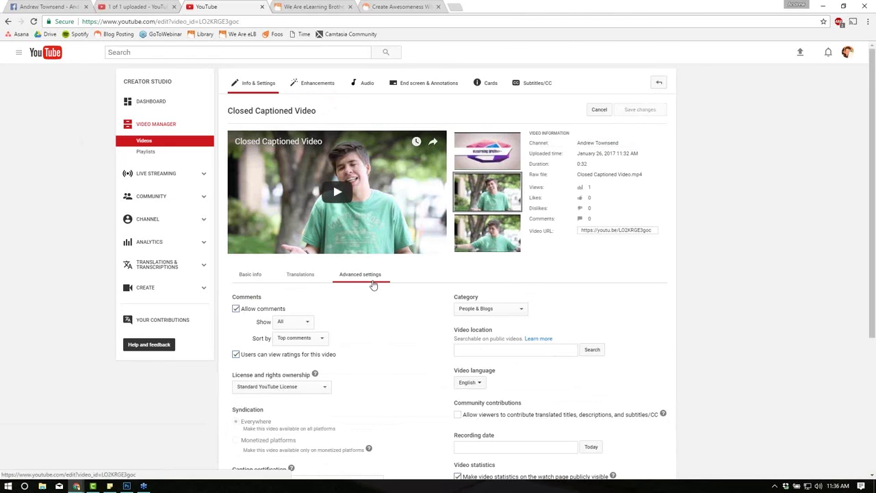
{"action": "left_click", "coordinate": [535, 83]}
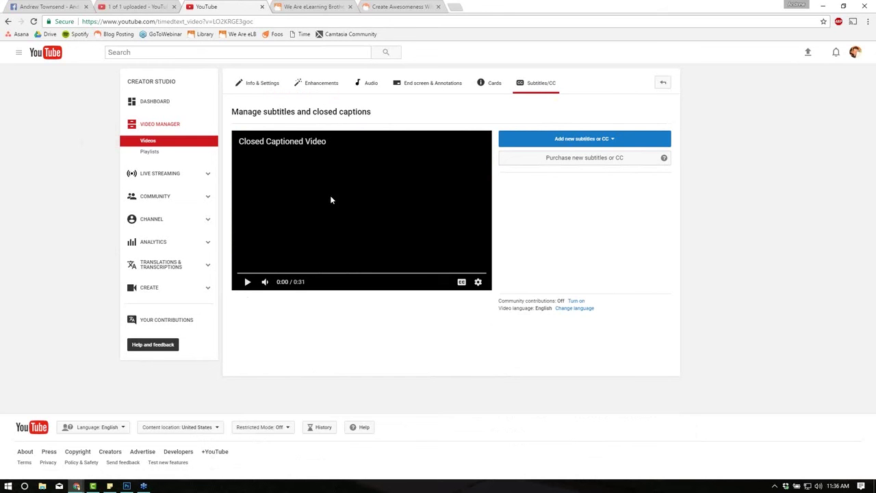
Return to editing the Facebook video and try to save it with Closed Captioned Video Captions.srt attached as captions
{"action": "left_click", "coordinate": [39, 8]}
{"action": "left_click", "coordinate": [420, 230]}
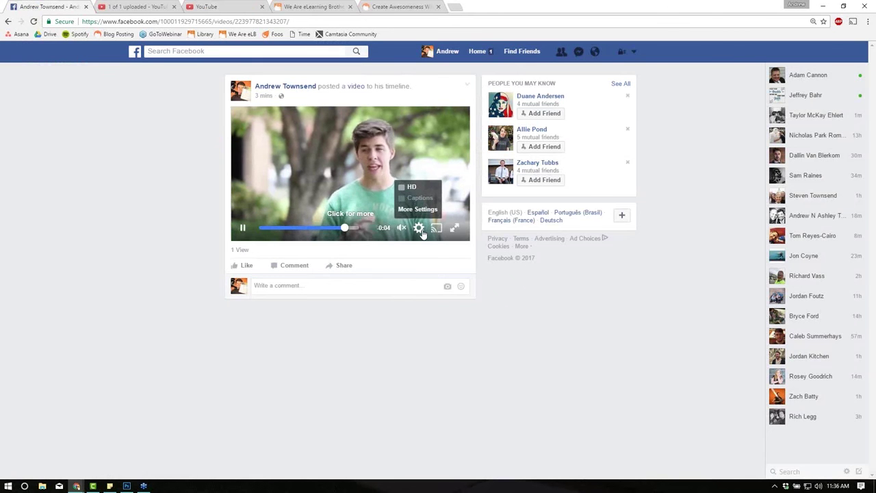
{"action": "left_click", "coordinate": [6, 23]}
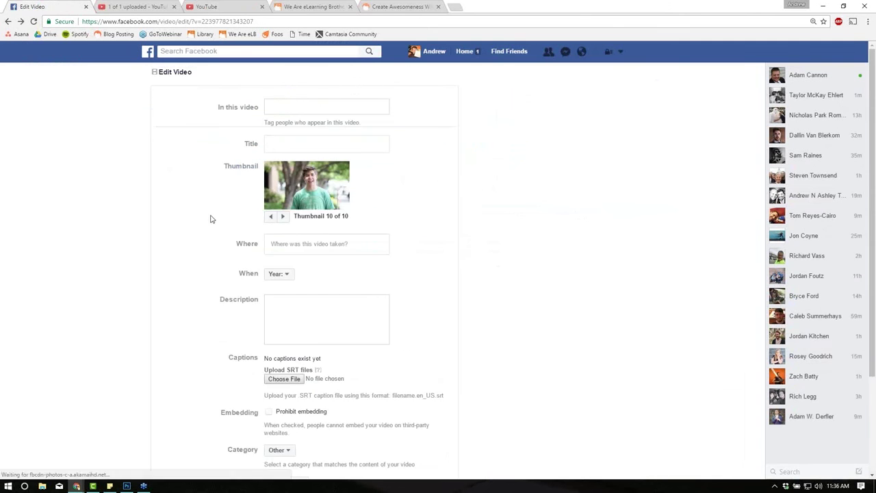
{"action": "scroll", "coordinate": [226, 237], "scroll_direction": "down", "scroll_amount": 2}
{"action": "left_click", "coordinate": [283, 287]}
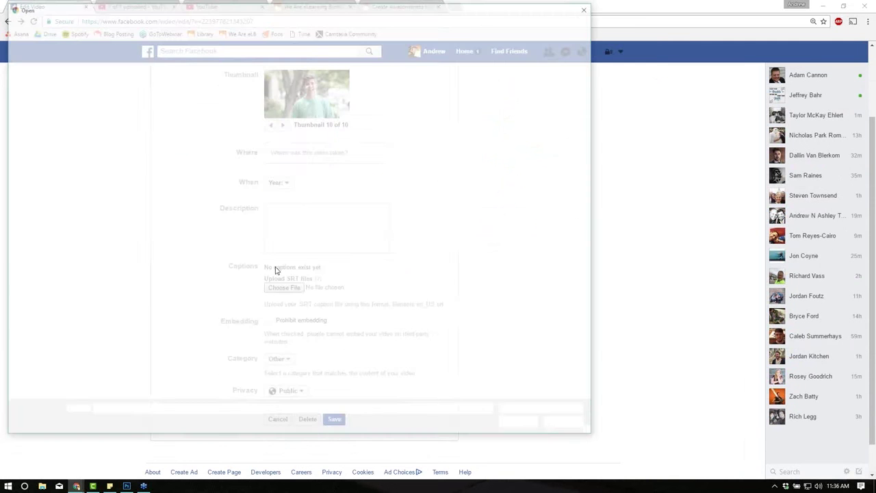
{"action": "double_click", "coordinate": [209, 82]}
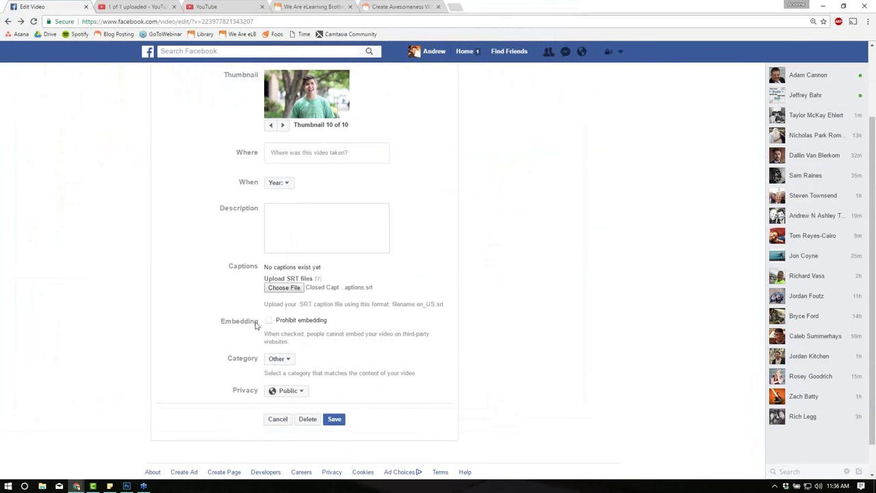
{"action": "left_click", "coordinate": [333, 420]}
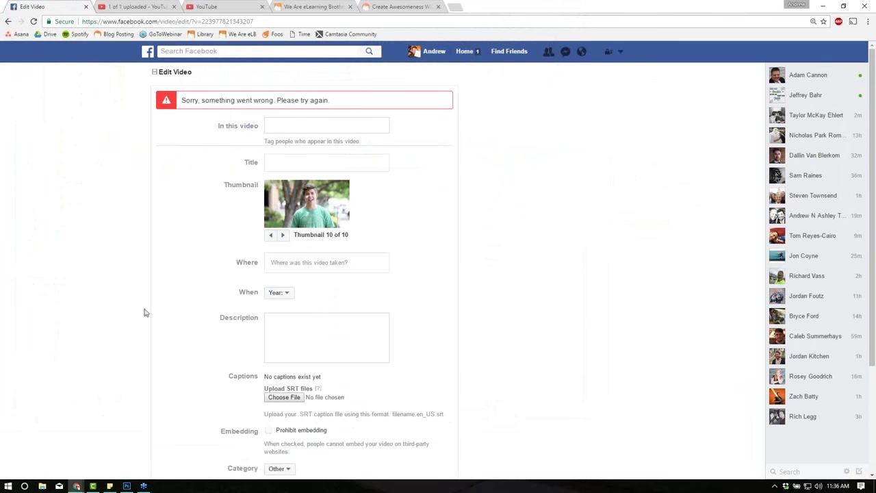
{"action": "scroll", "coordinate": [143, 309], "scroll_direction": "down", "scroll_amount": 1}
{"action": "scroll", "coordinate": [143, 309], "scroll_direction": "up", "scroll_amount": 1}
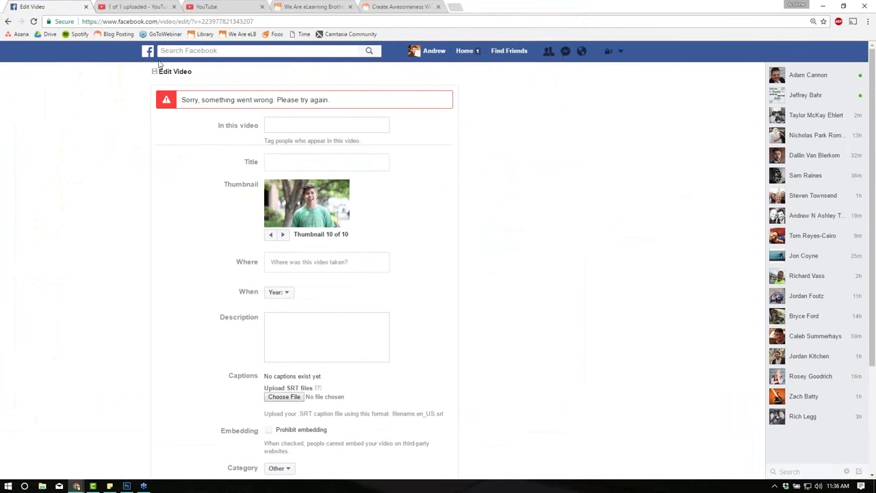
Switch to Camtasia, start the Production Wizard, and examine its available production presets
{"action": "left_click", "coordinate": [310, 7]}
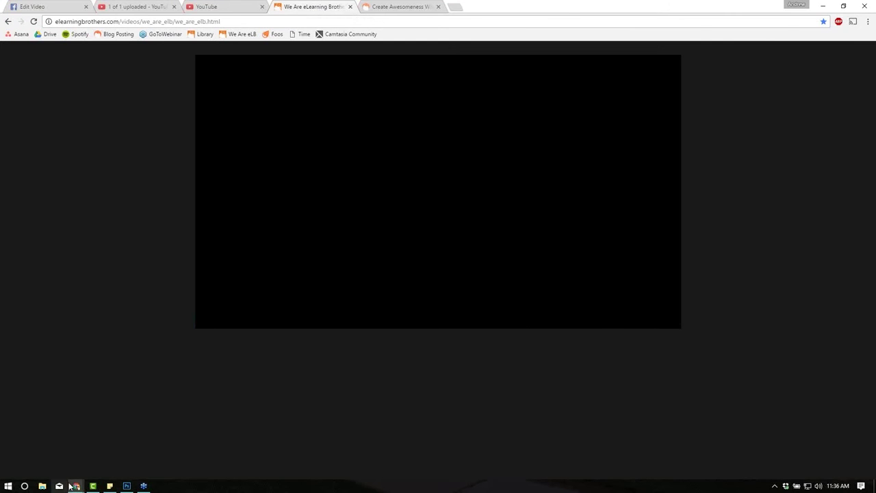
{"action": "left_click", "coordinate": [93, 486]}
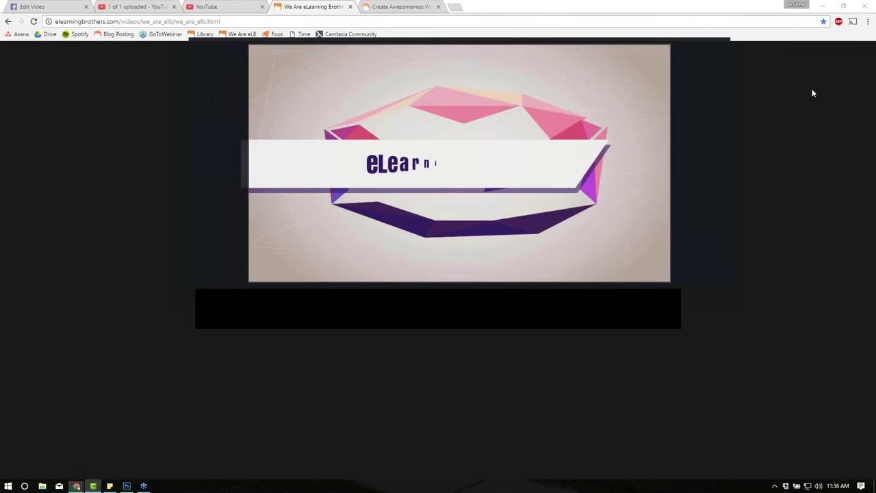
{"action": "left_click", "coordinate": [854, 22]}
{"action": "left_click", "coordinate": [821, 39]}
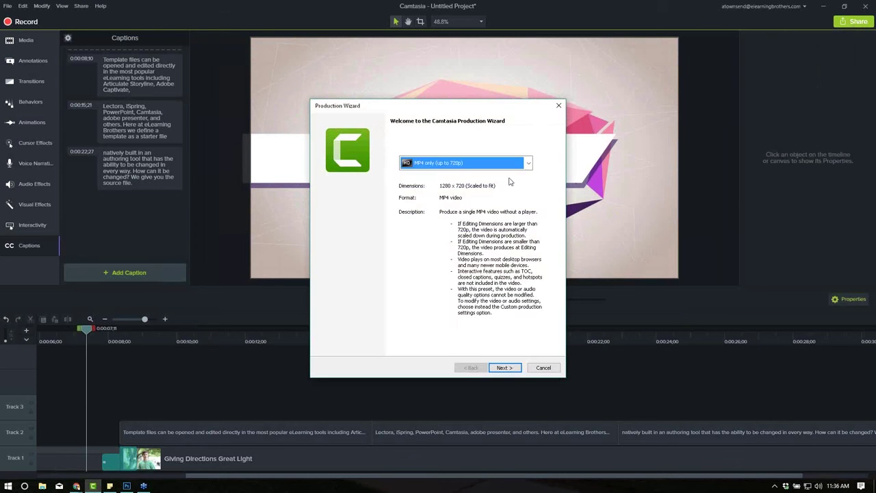
{"action": "left_click", "coordinate": [466, 163]}
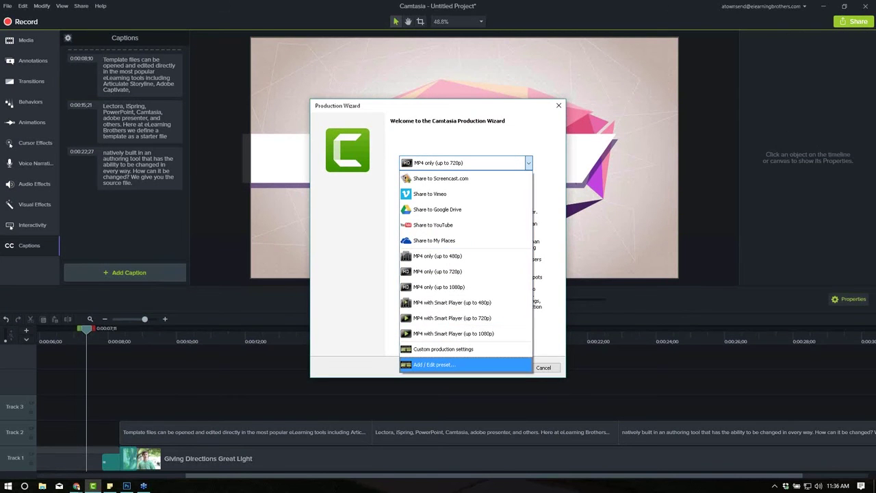
Return to the We Are eLearning Brothers video in Chrome, play it muted, and show and hide its closed captions
{"action": "left_click", "coordinate": [76, 486]}
{"action": "left_click", "coordinate": [107, 457]}
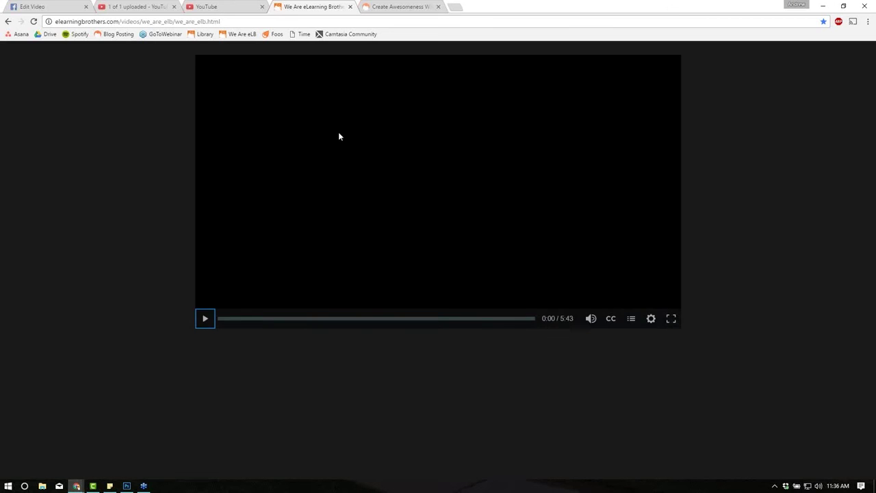
{"action": "mouse_move", "coordinate": [354, 175]}
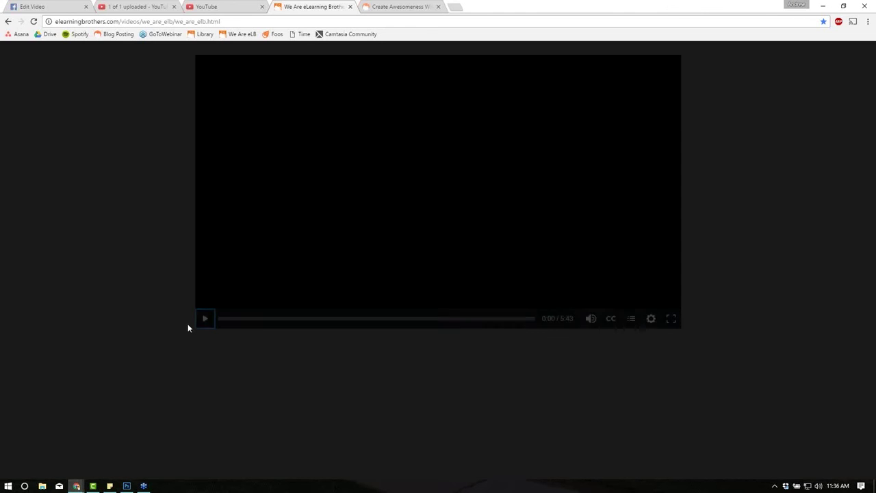
{"action": "left_click", "coordinate": [205, 319]}
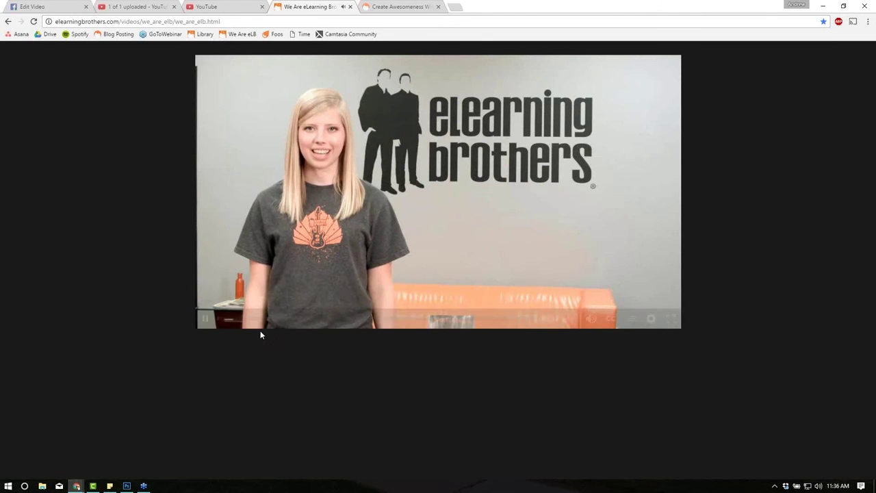
{"action": "mouse_move", "coordinate": [590, 319]}
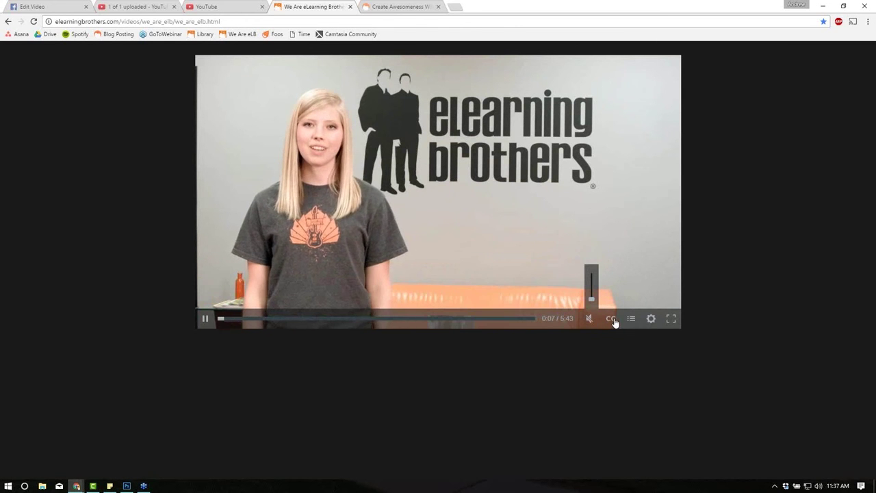
{"action": "left_click", "coordinate": [611, 320]}
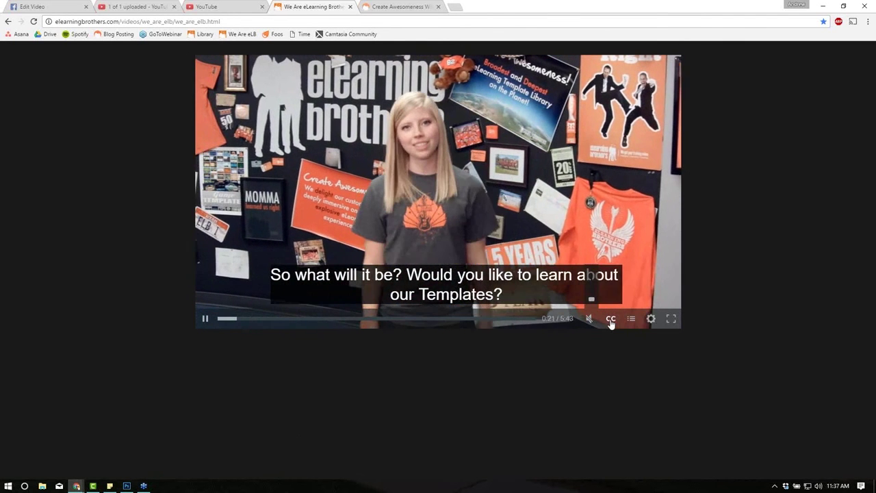
{"action": "left_click", "coordinate": [611, 320]}
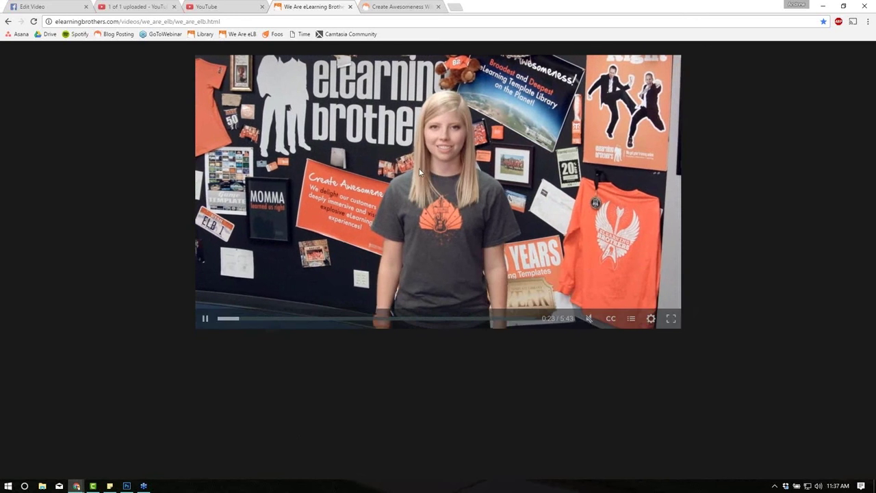
Skip ahead through the We Are eLearning Brothers video to view its interactive hotspots, pausing at the Get Templates Now callout
{"action": "left_click", "coordinate": [258, 319]}
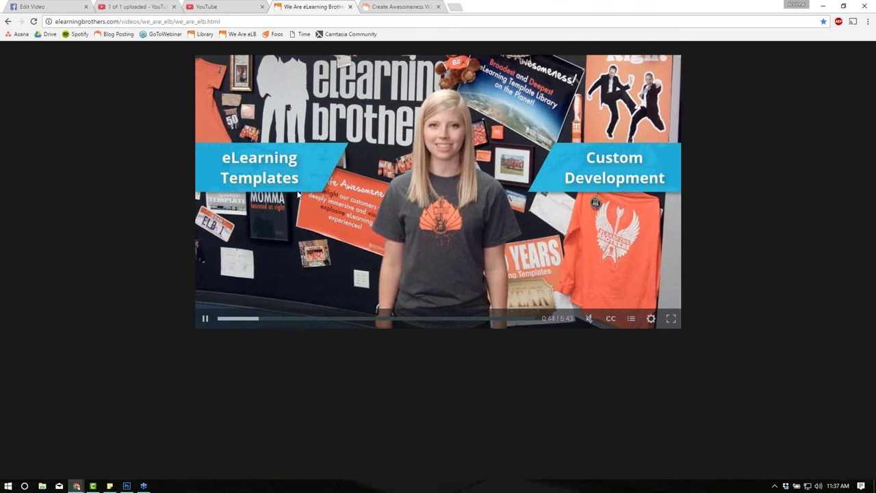
{"action": "key", "text": "Right"}
{"action": "key", "text": "Right"}
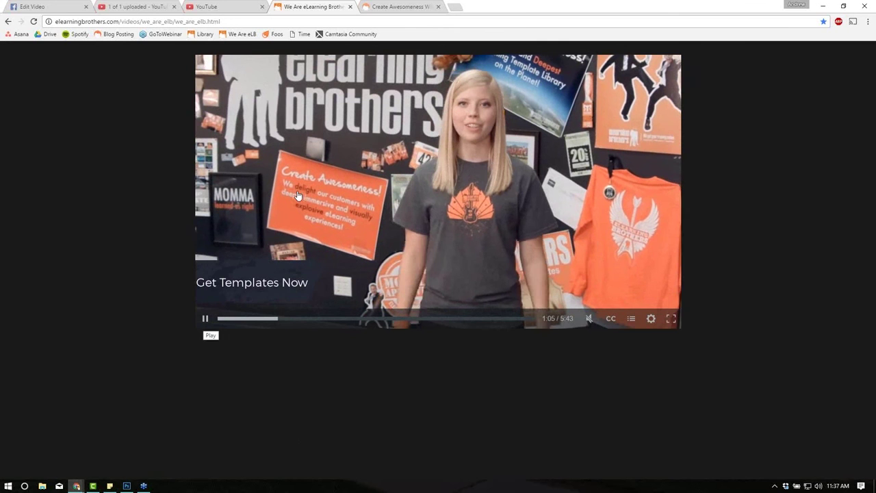
{"action": "left_click", "coordinate": [298, 195]}
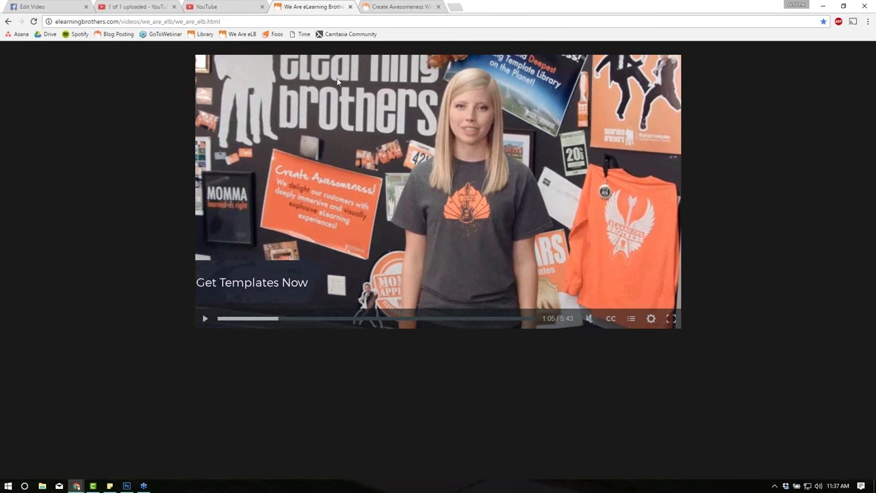
{"action": "left_click", "coordinate": [286, 320]}
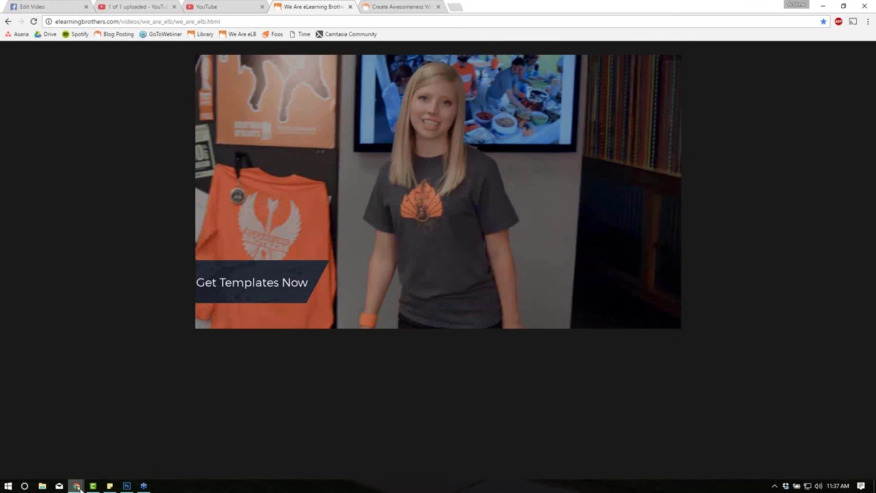
Cancel the Production Wizard in Camtasia and return to Chrome
{"action": "left_click", "coordinate": [92, 486]}
{"action": "left_click", "coordinate": [555, 368]}
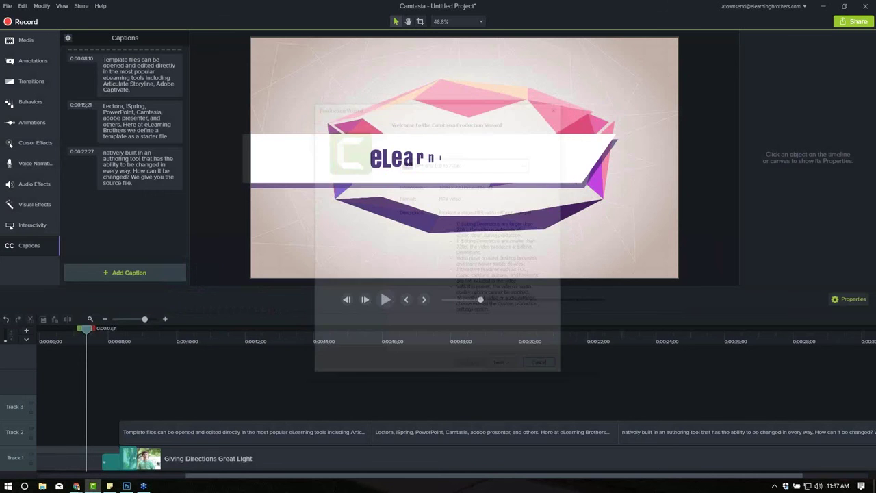
{"action": "mouse_move", "coordinate": [76, 485]}
{"action": "left_click", "coordinate": [101, 468]}
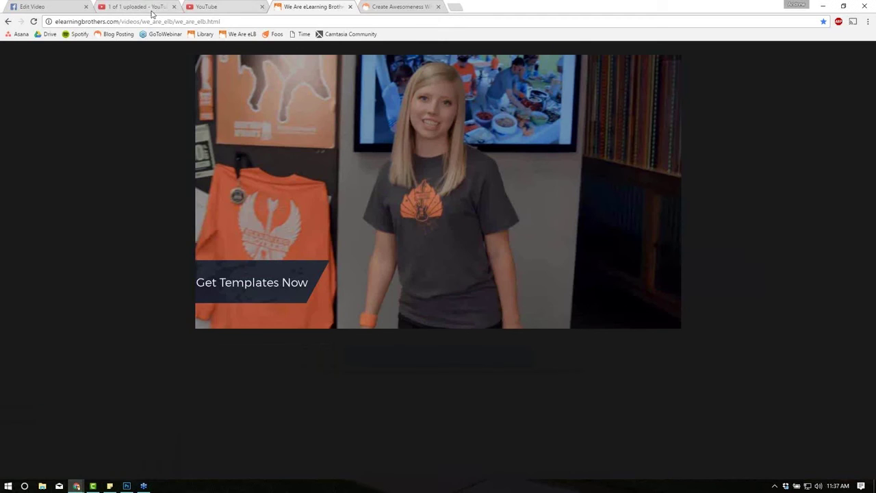
Start adding English subtitles to the Closed Captioned Video on YouTube by uploading a file
{"action": "left_click", "coordinate": [141, 7]}
{"action": "left_click", "coordinate": [236, 7]}
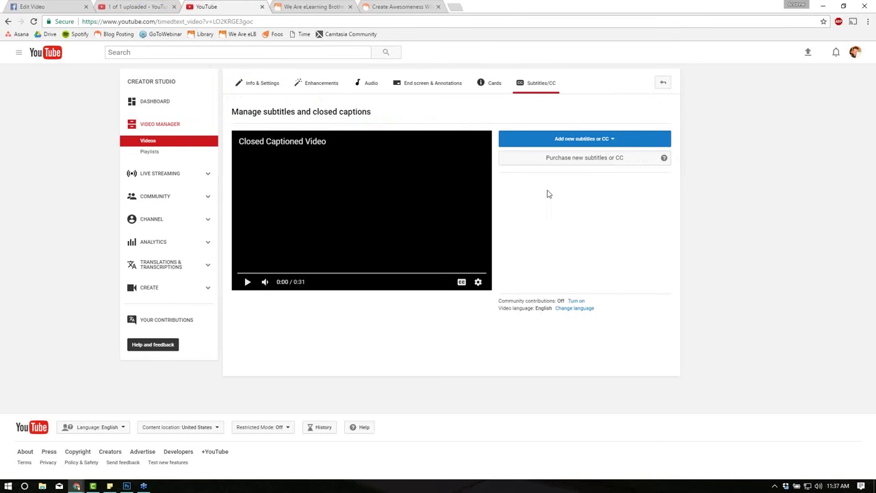
{"action": "left_click", "coordinate": [601, 139]}
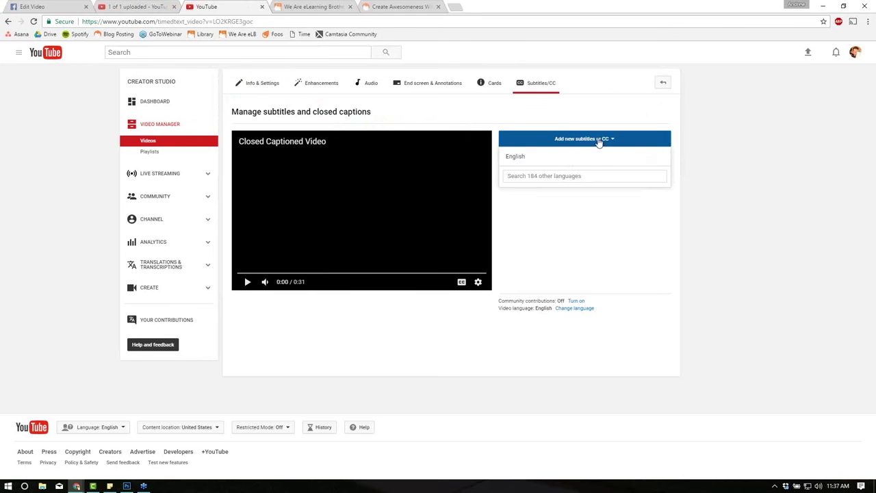
{"action": "left_click", "coordinate": [564, 161]}
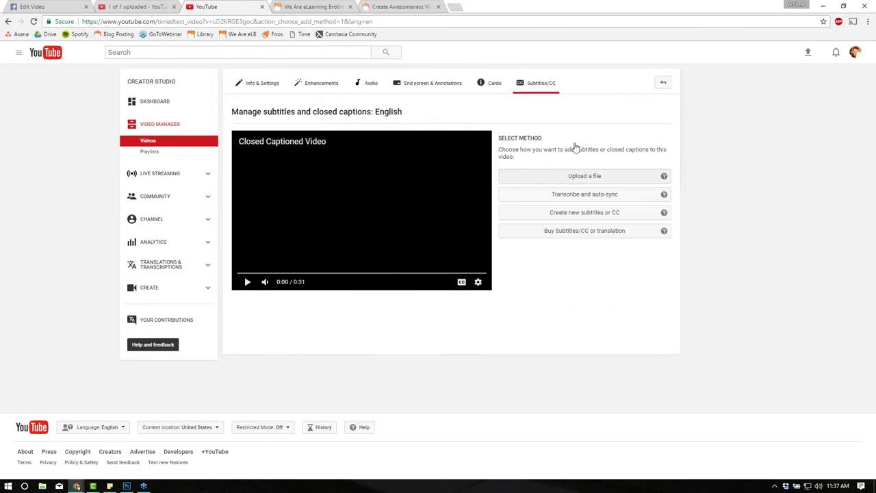
{"action": "left_click", "coordinate": [596, 179]}
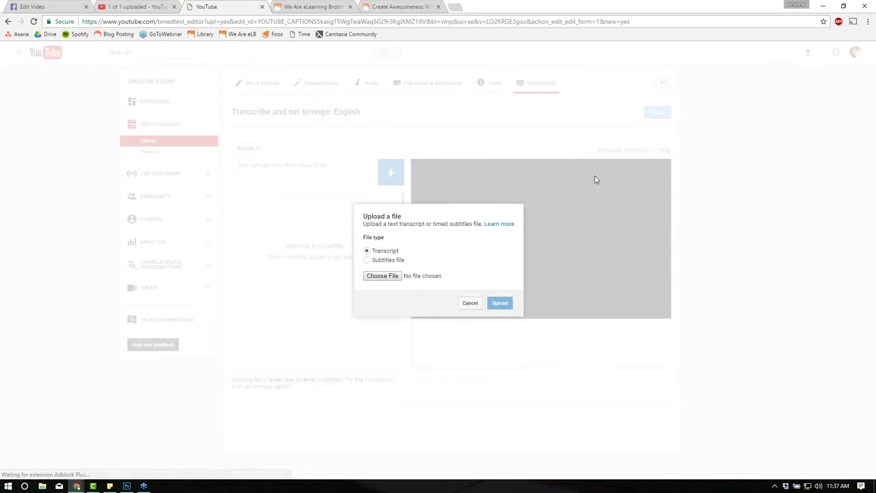
Set the upload's file type to Subtitles file and choose Closed Captioned Video Captions.srt from the Desktop
{"action": "left_click", "coordinate": [383, 263]}
{"action": "left_click", "coordinate": [381, 276]}
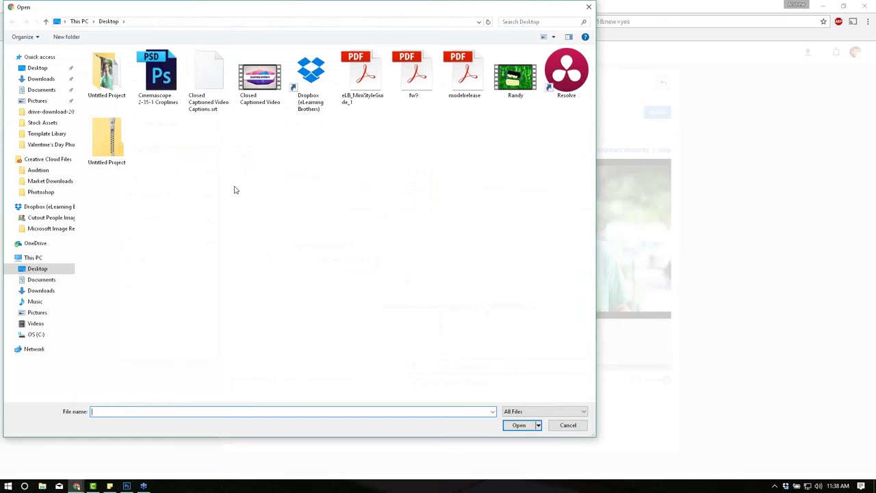
{"action": "double_click", "coordinate": [209, 77]}
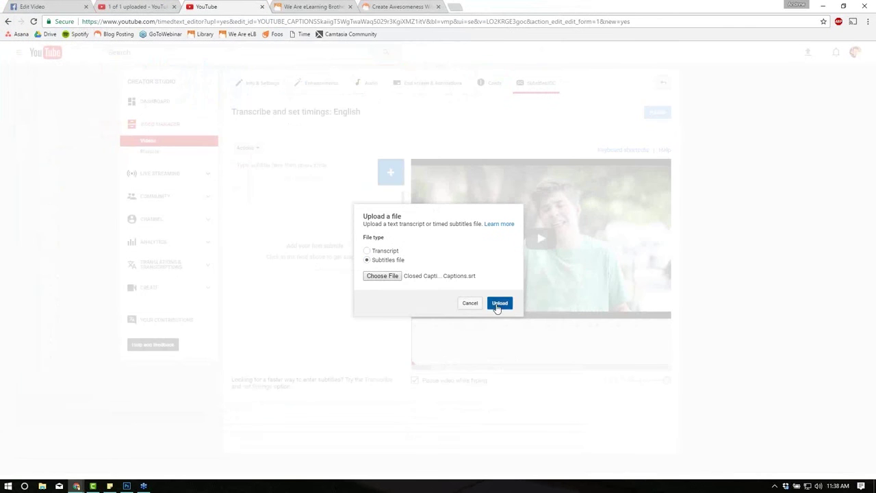
Upload the chosen subtitles file to the video's English subtitles
{"action": "left_click", "coordinate": [499, 303]}
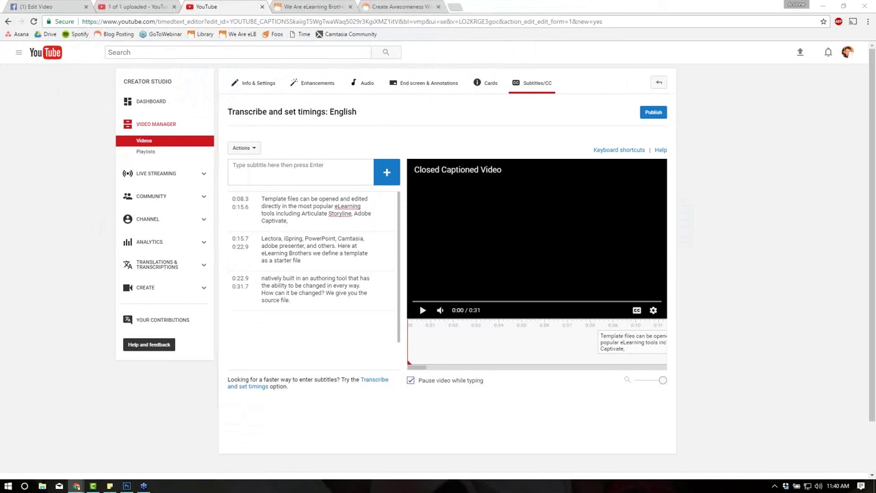
Switch to Camtasia and try scaling the Giving Directions Great Light clip to about 76% beneath the first caption, restoring its full size
{"action": "left_click", "coordinate": [93, 486]}
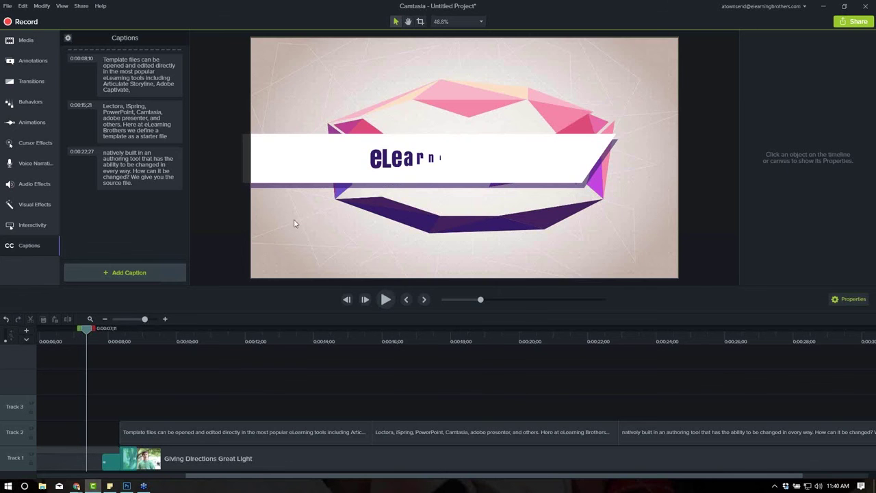
{"action": "left_click", "coordinate": [171, 336]}
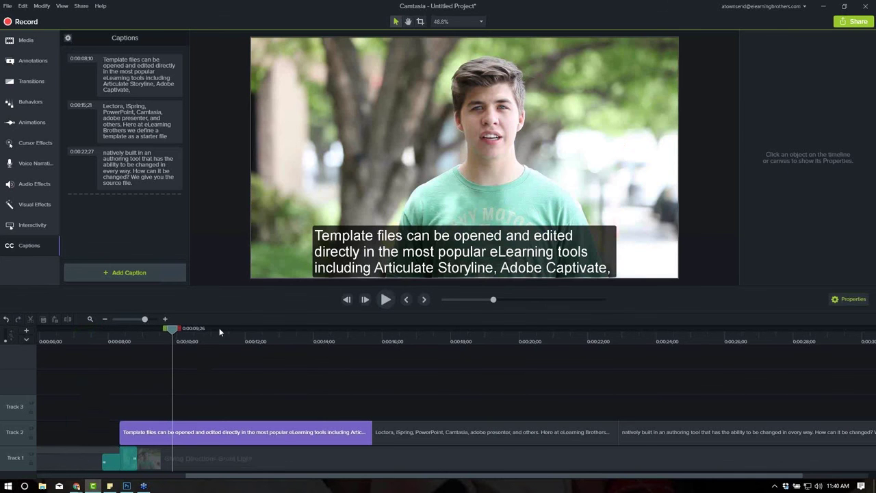
{"action": "left_click", "coordinate": [203, 462]}
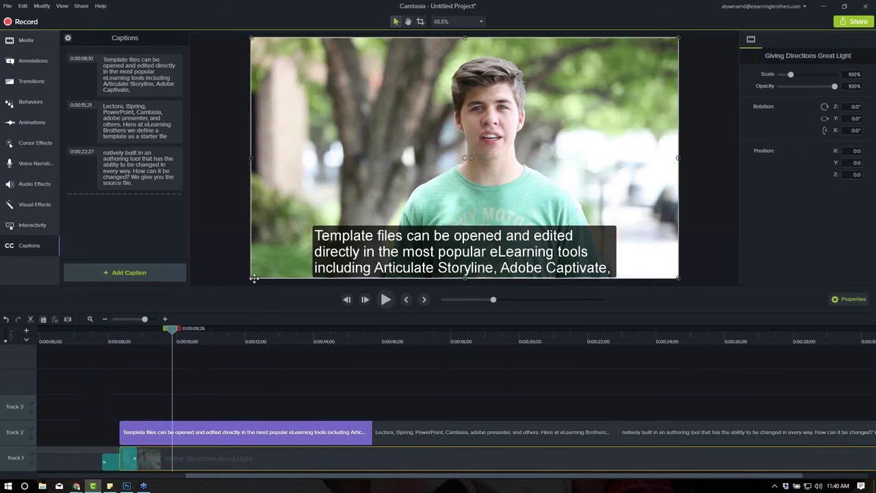
{"action": "left_click_drag", "start_coordinate": [259, 273], "coordinate": [302, 249]}
{"action": "left_click_drag", "start_coordinate": [366, 169], "coordinate": [367, 142]}
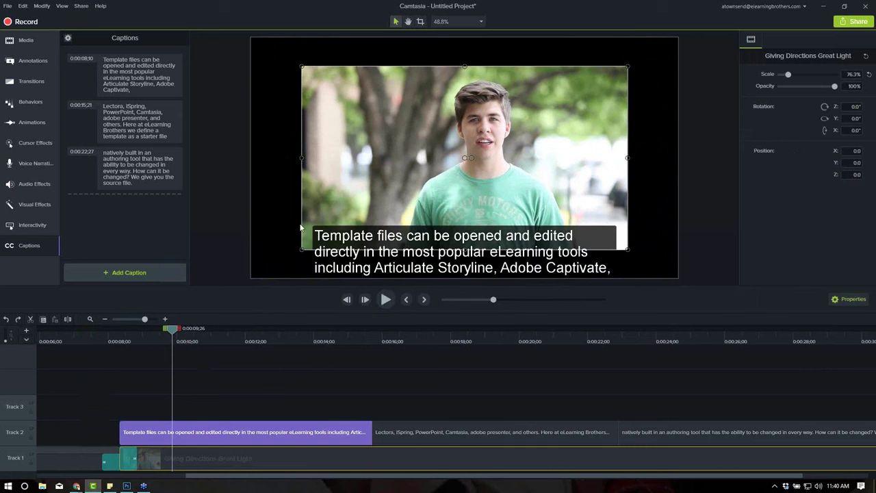
{"action": "double_click", "coordinate": [303, 230]}
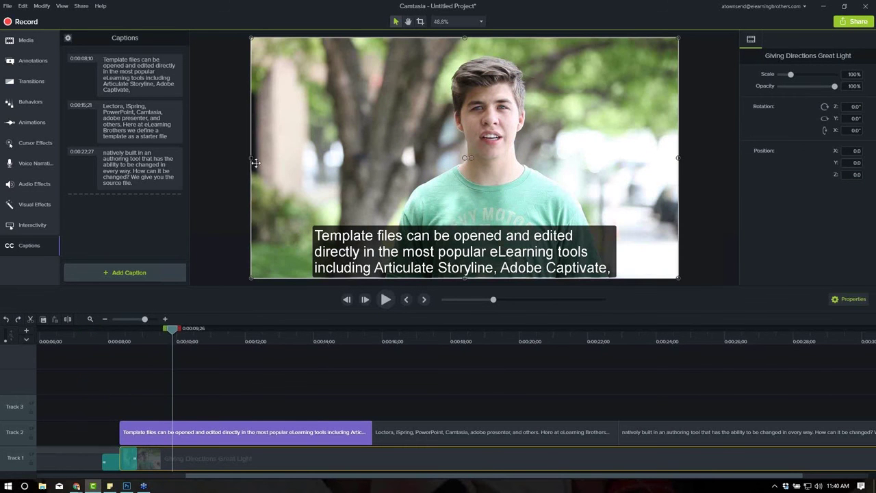
Try cropping the lower edge of the Giving Directions Great Light clip to just above the caption text, and extend it back down
{"action": "left_click", "coordinate": [420, 22]}
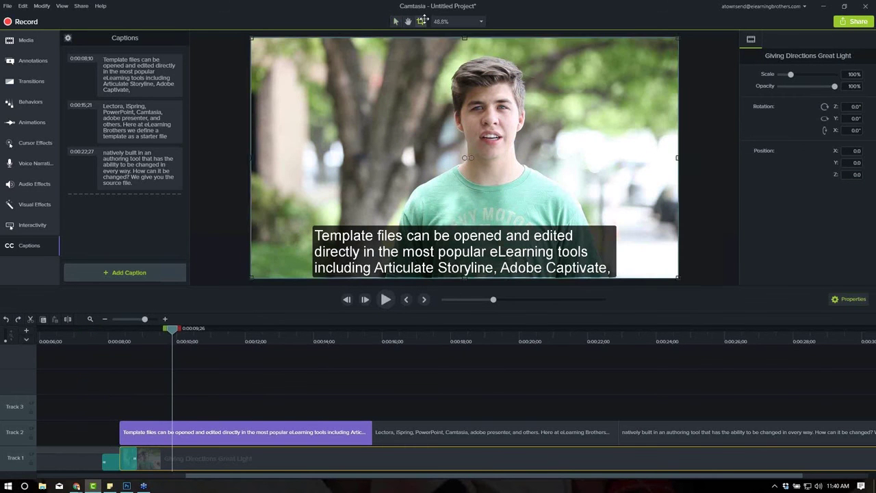
{"action": "left_click_drag", "start_coordinate": [465, 279], "coordinate": [470, 219]}
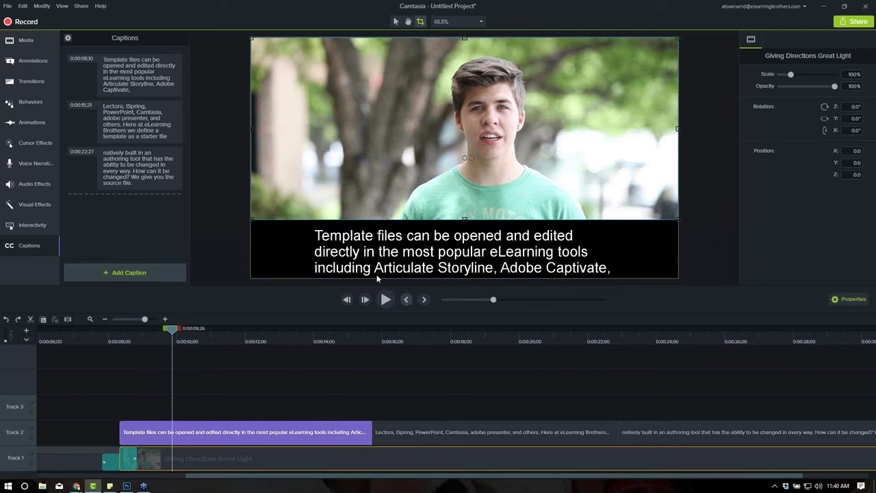
{"action": "left_click", "coordinate": [223, 217]}
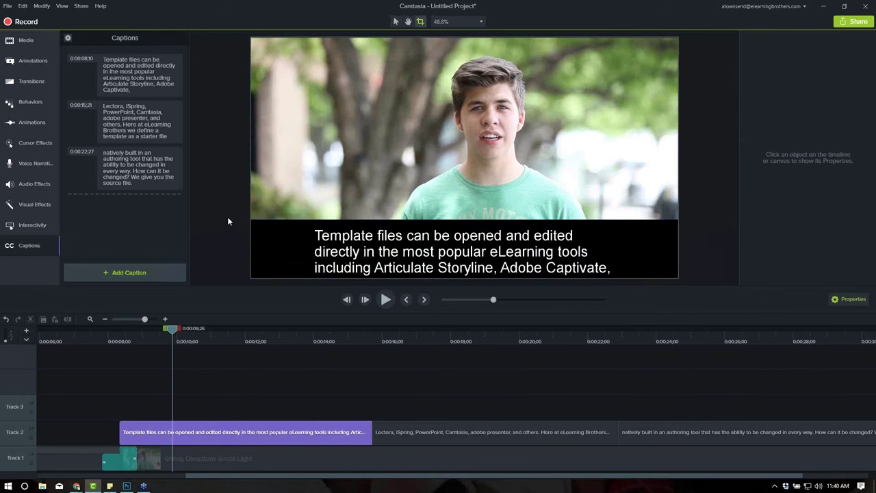
{"action": "left_click", "coordinate": [301, 197]}
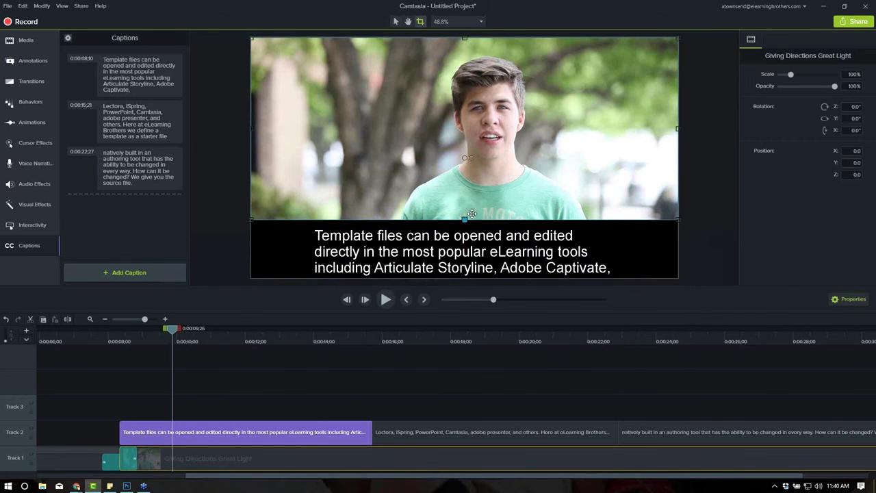
{"action": "left_click_drag", "start_coordinate": [465, 219], "coordinate": [451, 276]}
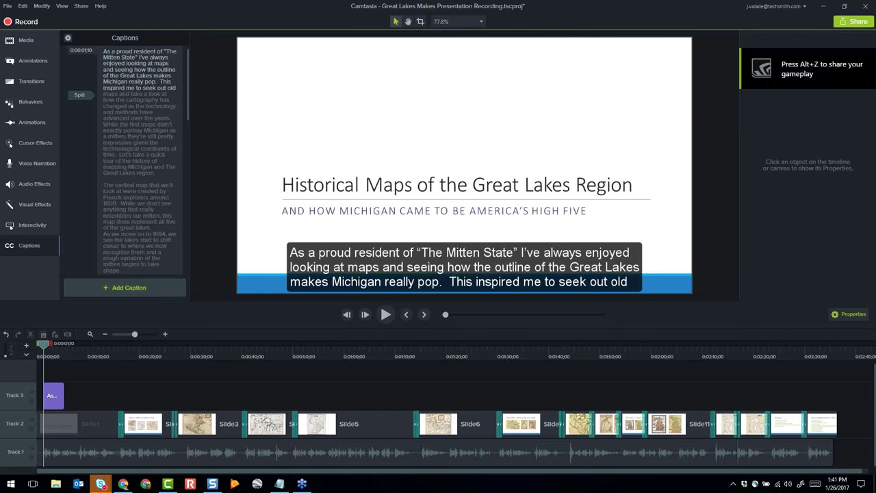
Start a local file production using Custom production settings and the MP4 - Smart Player (HTML5) format, proceeding to the Smart Player options
{"action": "left_click", "coordinate": [851, 22]}
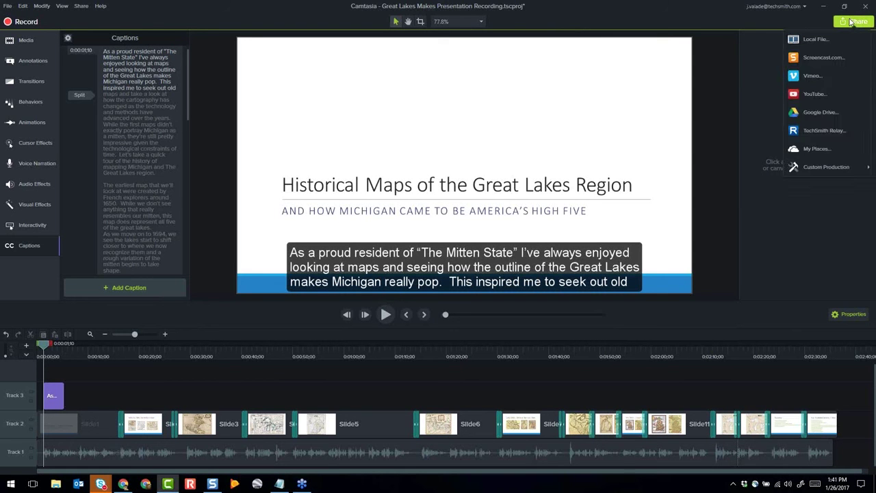
{"action": "left_click", "coordinate": [812, 41]}
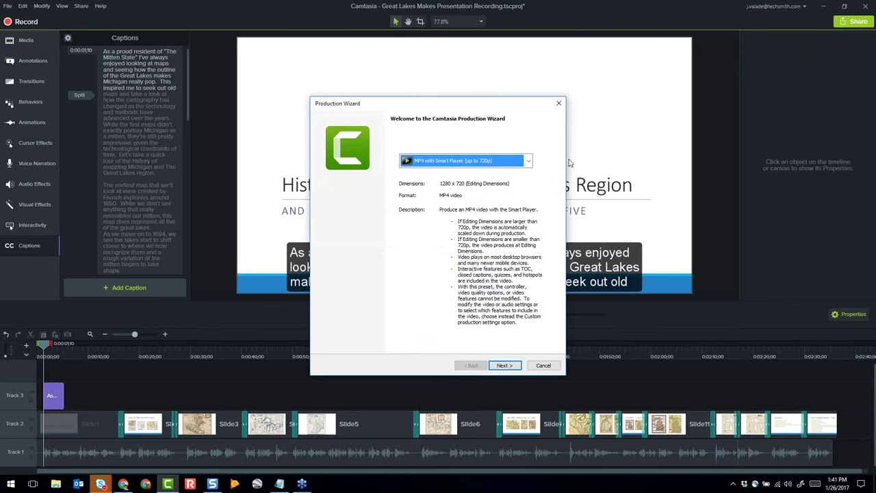
{"action": "left_click", "coordinate": [529, 163]}
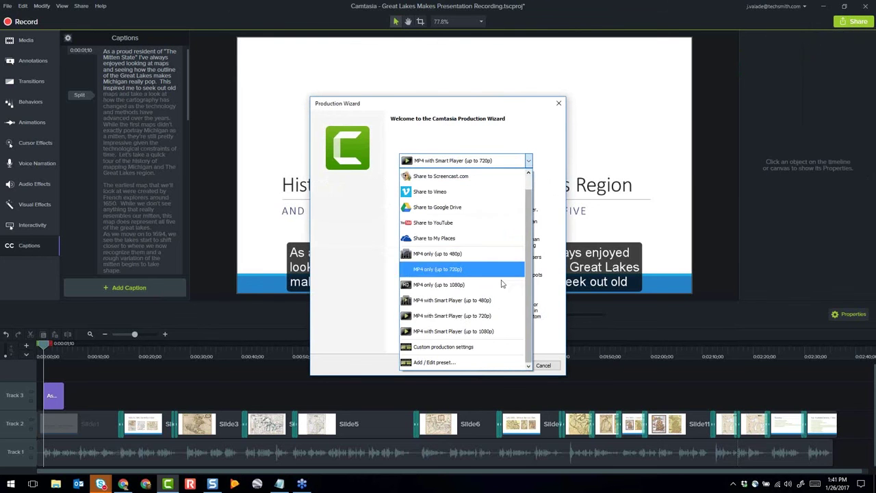
{"action": "left_click", "coordinate": [461, 349]}
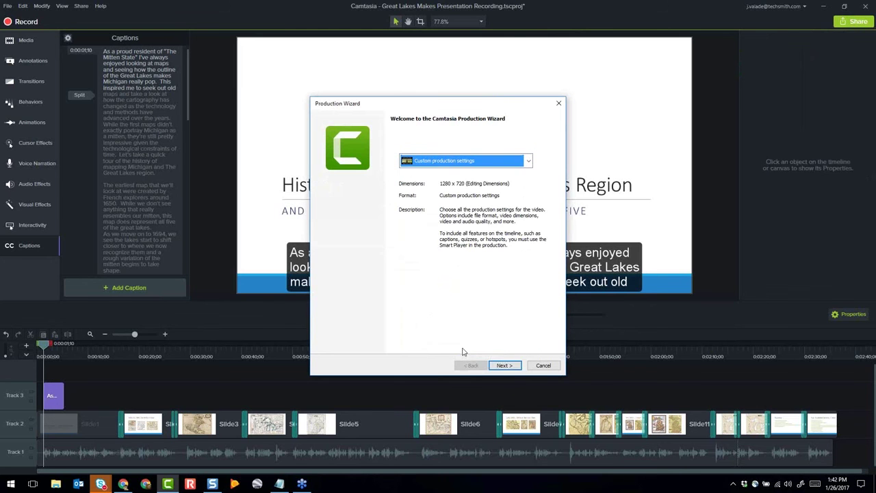
{"action": "left_click", "coordinate": [504, 366]}
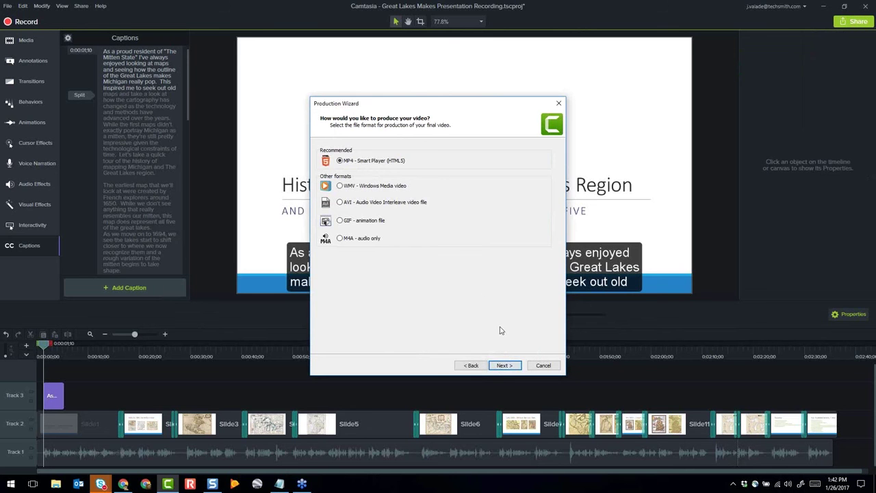
{"action": "left_click", "coordinate": [504, 366]}
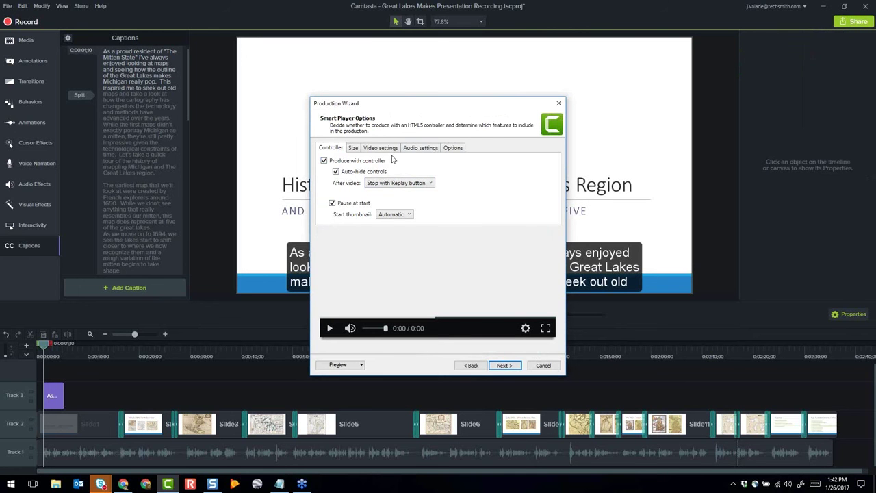
Examine the Smart Player's caption type choices and the Captions initially visible setting, and return to the wizard's welcome page
{"action": "left_click", "coordinate": [452, 149]}
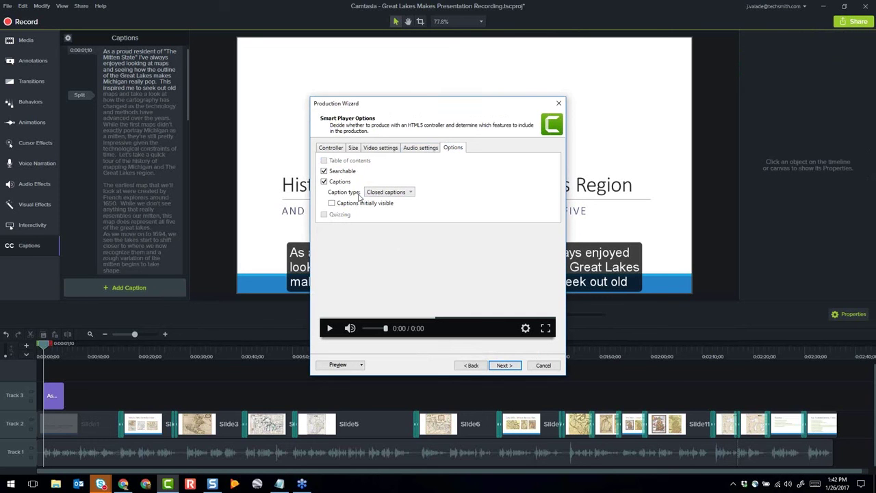
{"action": "left_click", "coordinate": [408, 193]}
{"action": "left_click", "coordinate": [411, 194]}
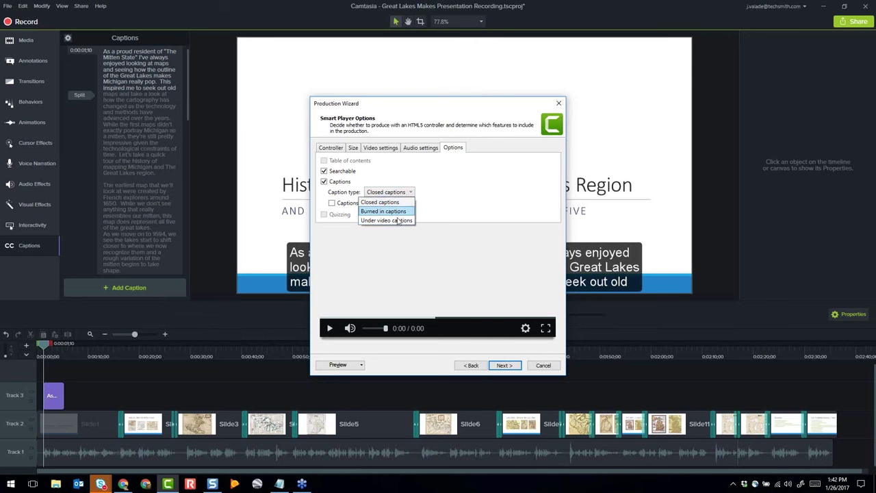
{"action": "left_click", "coordinate": [421, 222]}
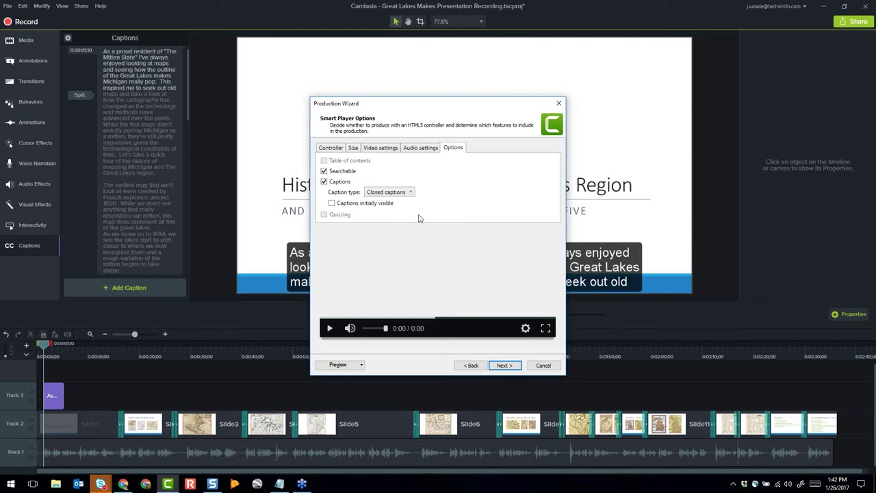
{"action": "left_click", "coordinate": [332, 204]}
{"action": "left_click", "coordinate": [538, 366]}
{"action": "left_click", "coordinate": [474, 366]}
{"action": "left_click", "coordinate": [474, 365]}
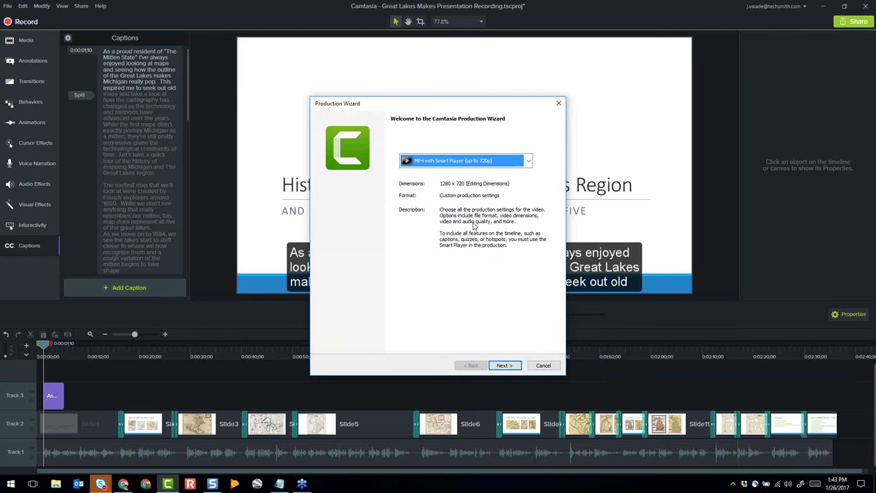
Try continuing the production with the Share to YouTube preset
{"action": "left_click", "coordinate": [525, 162]}
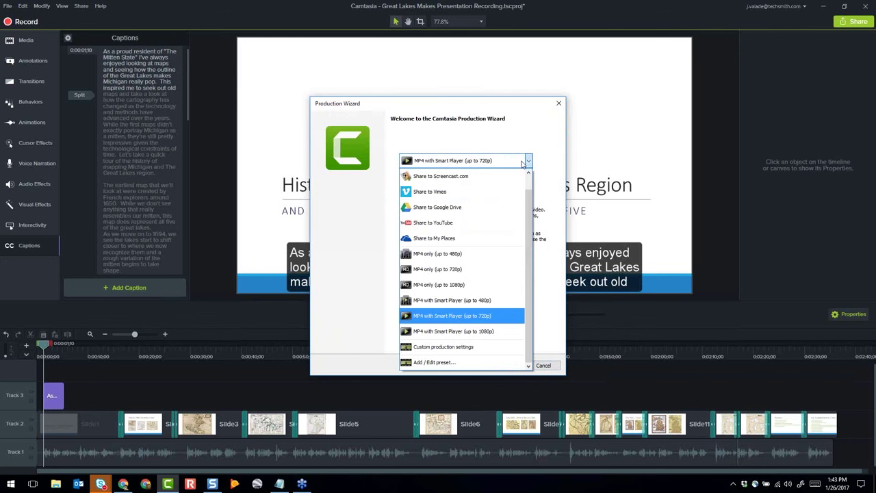
{"action": "left_click", "coordinate": [463, 221]}
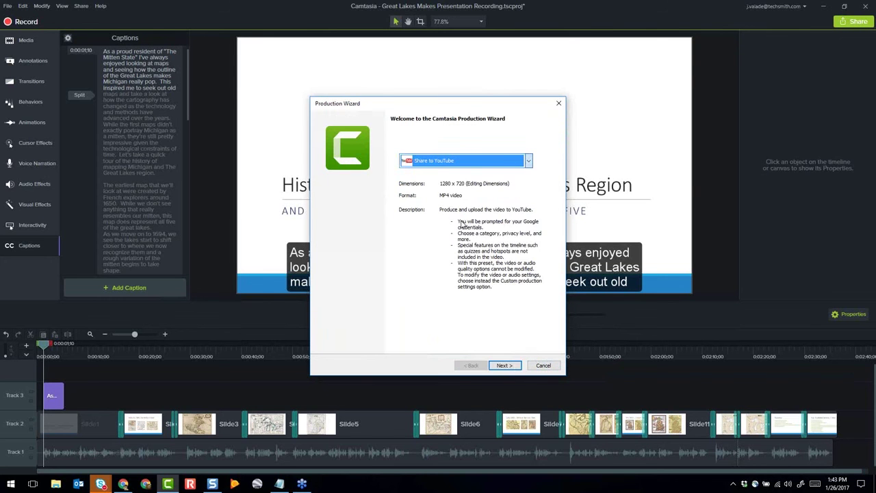
{"action": "left_click", "coordinate": [516, 367]}
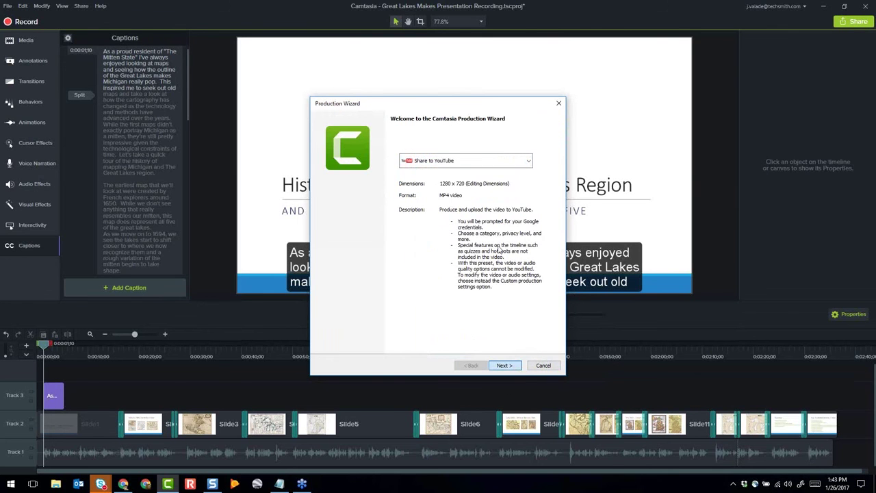
{"action": "left_click", "coordinate": [505, 366]}
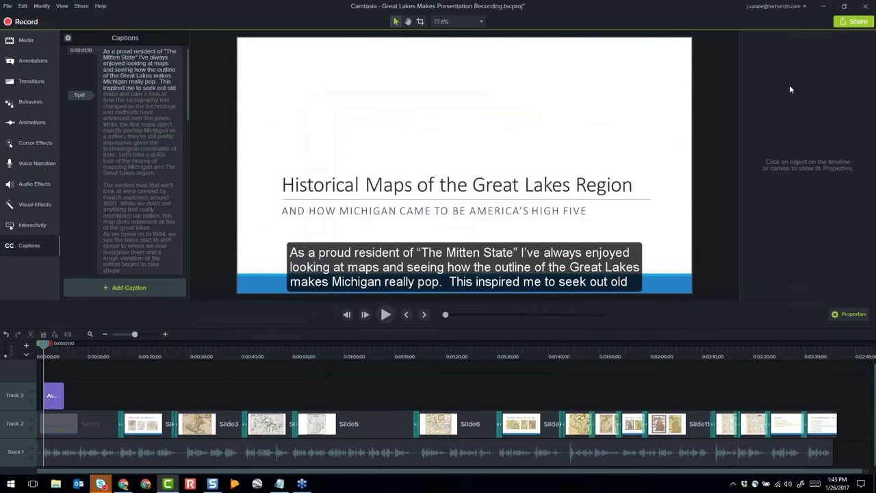
Share the project directly to YouTube to review the upload settings, including Upload captions, and cancel the production
{"action": "left_click", "coordinate": [853, 22]}
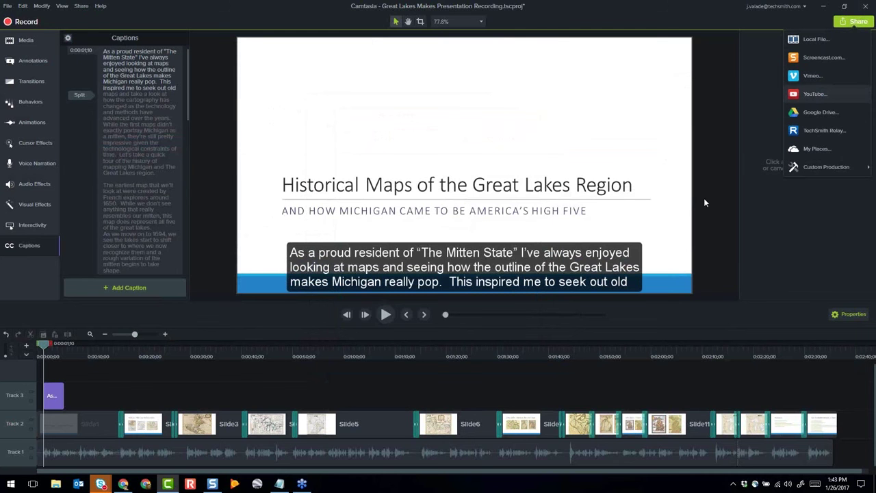
{"action": "left_click", "coordinate": [815, 94]}
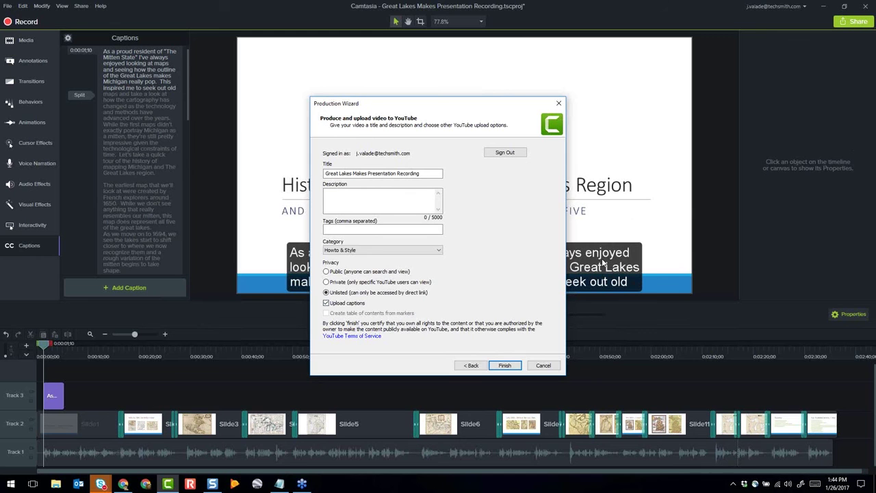
{"action": "left_click", "coordinate": [544, 365]}
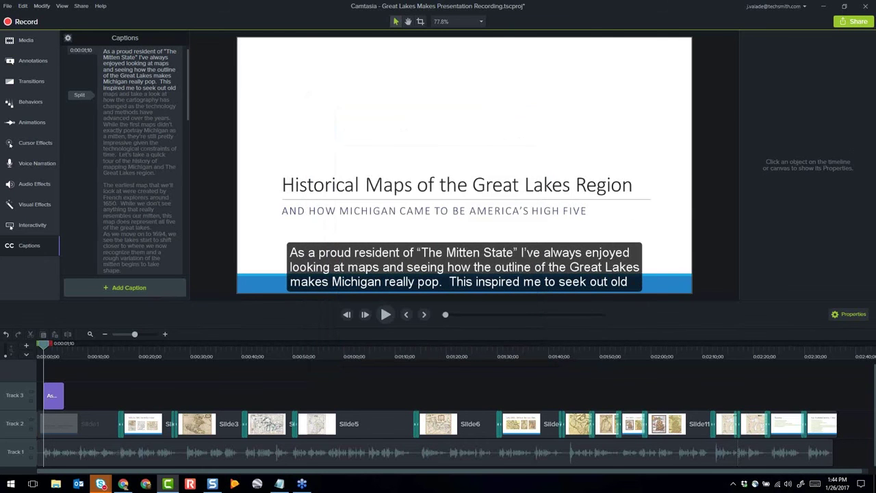